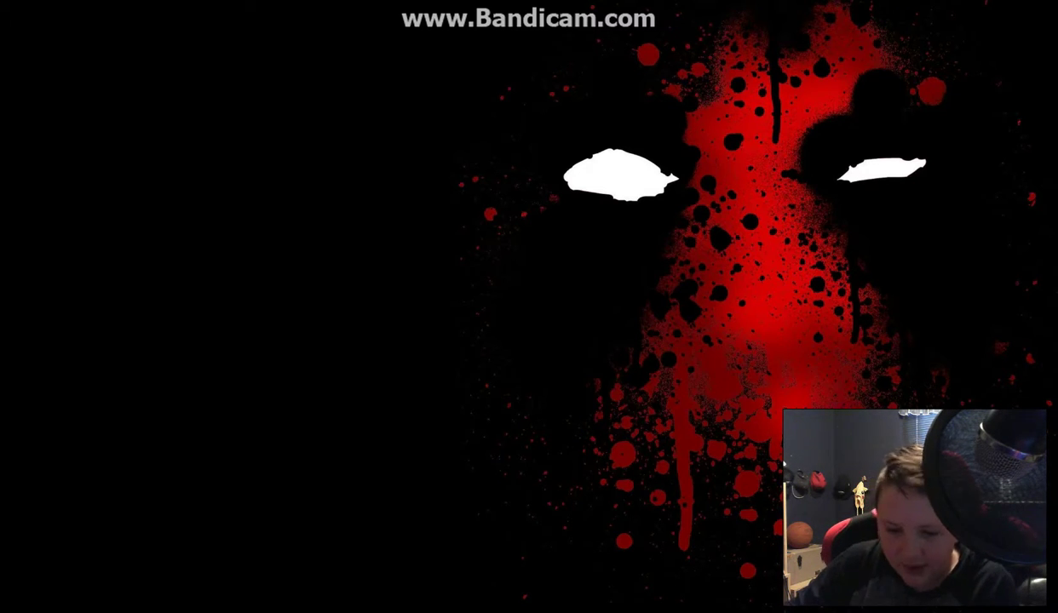
pyautogui.moveTo(2, 610); pyautogui.dragTo(2, 610)
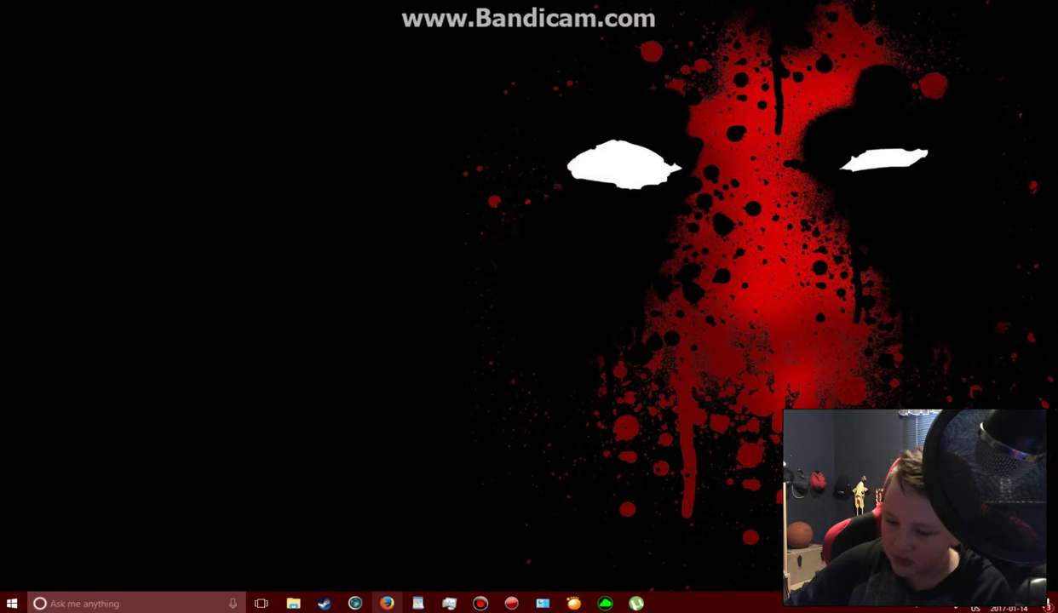
pyautogui.click(387, 603)
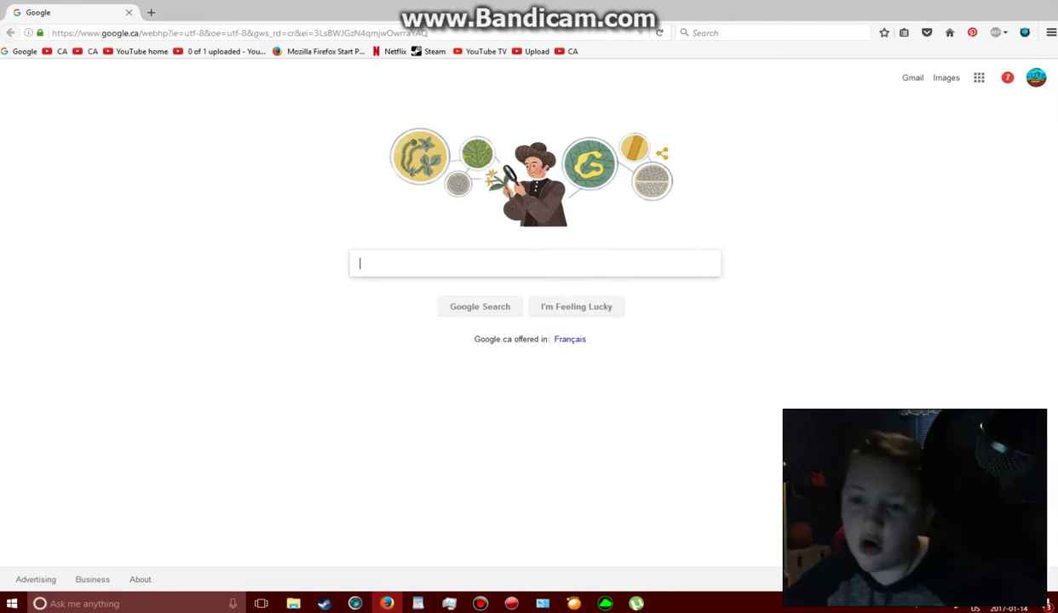
pyautogui.click(153, 33)
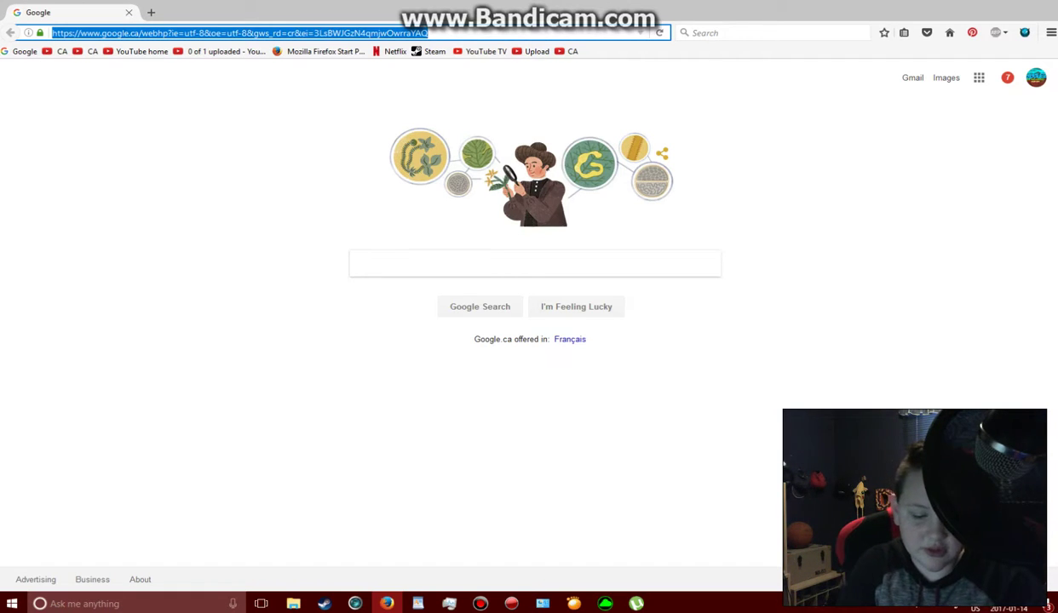
pyautogui.write('Re')
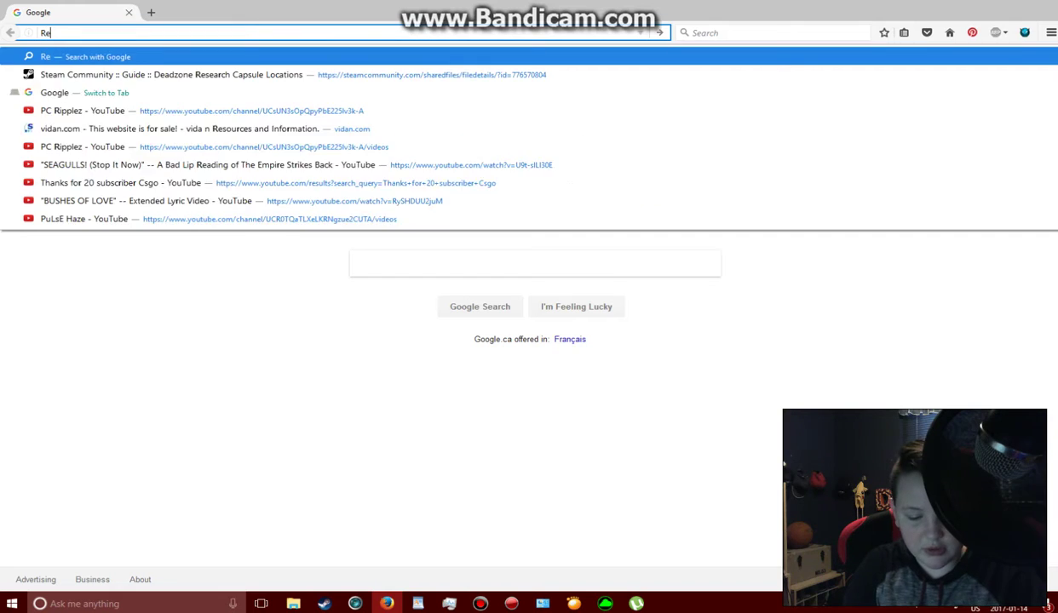
pyautogui.write('al world graphics')
pyautogui.press('Return')
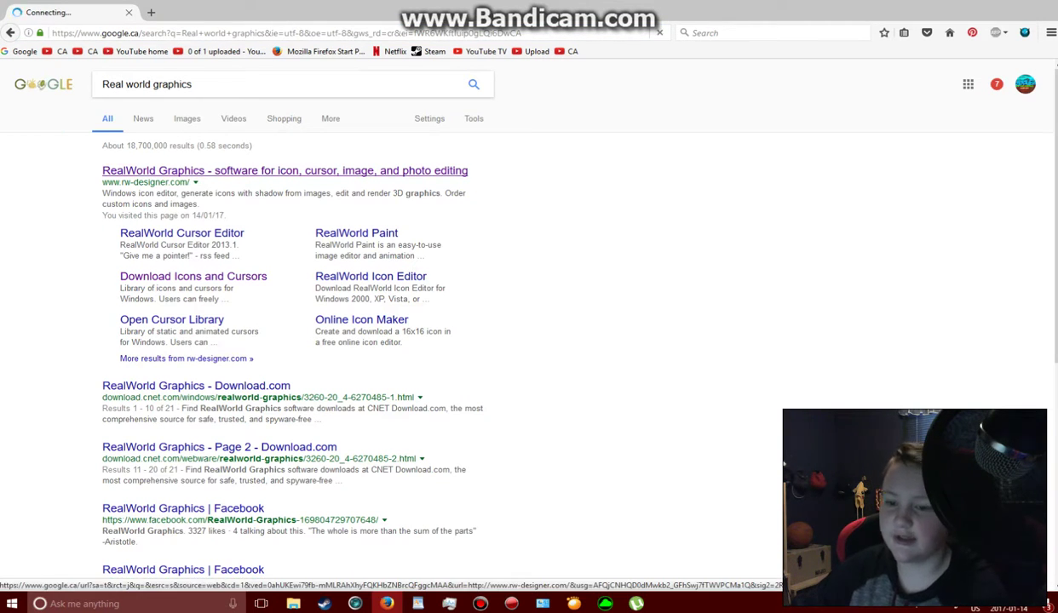
pyautogui.click(281, 171)
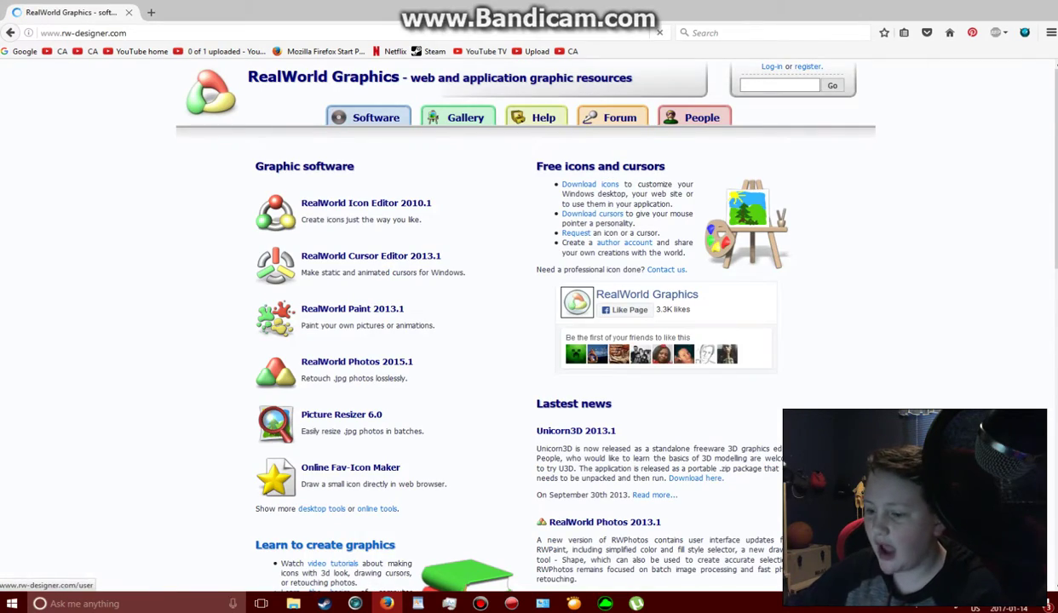
# - Go to the site's gallery and open the Aystics - Glacier Cursors set among the most popular items of December 2016
pyautogui.scroll(-3, 350, 194)
pyautogui.scroll(-4, 350, 194)
pyautogui.scroll(7, 350, 195)
pyautogui.click(465, 118)
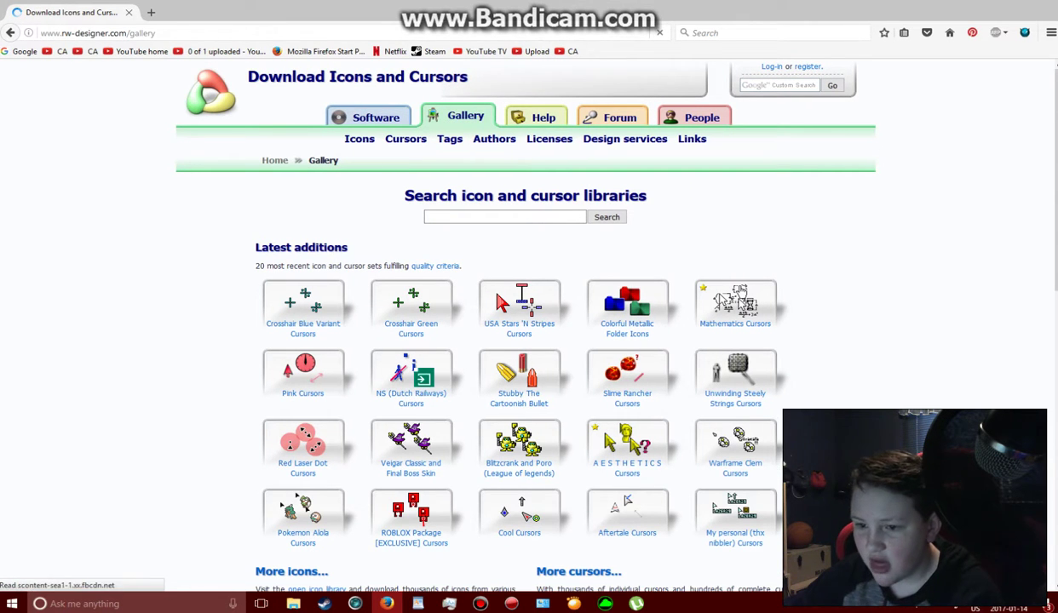
pyautogui.scroll(-3, 412, 226)
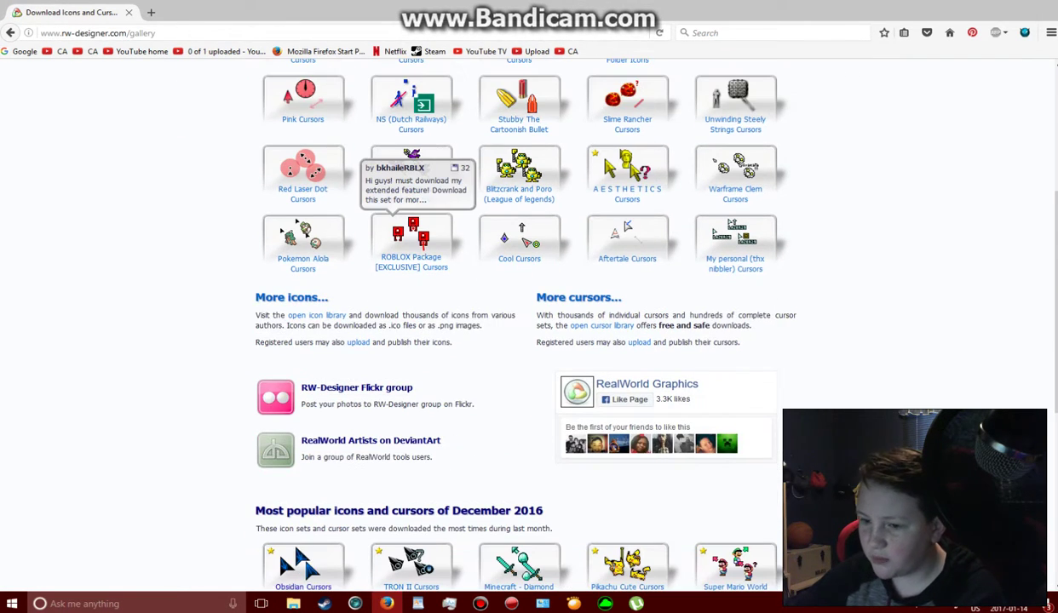
pyautogui.scroll(-4, 512, 317)
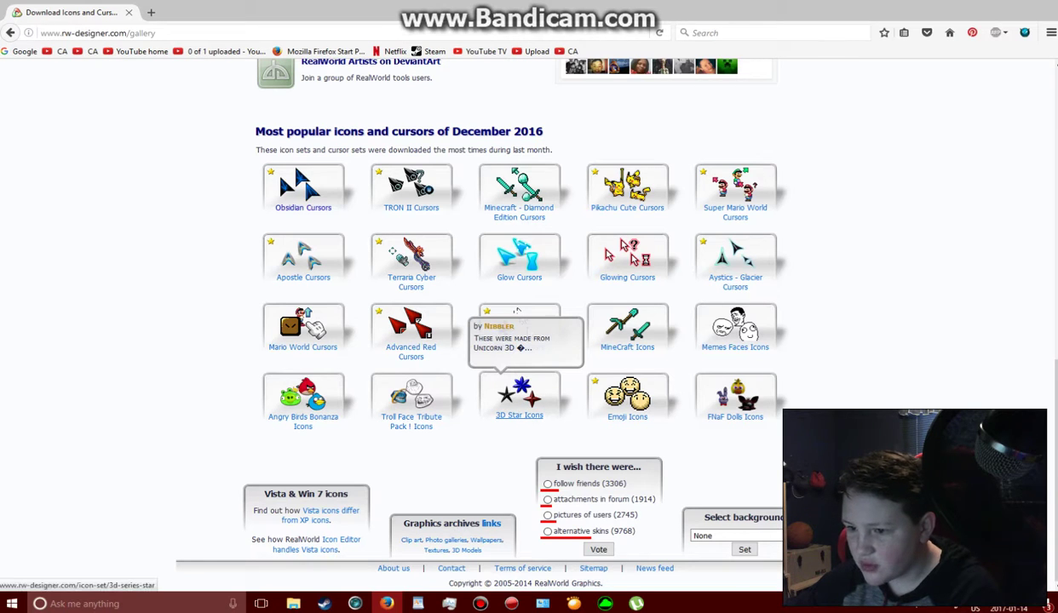
pyautogui.scroll(8, 517, 312)
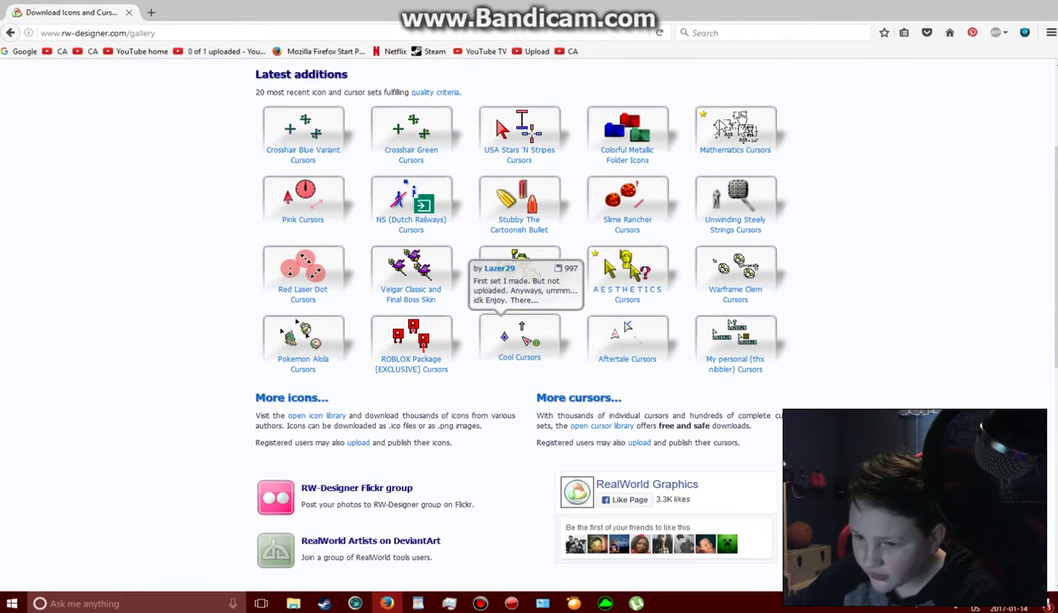
pyautogui.scroll(-7, 517, 381)
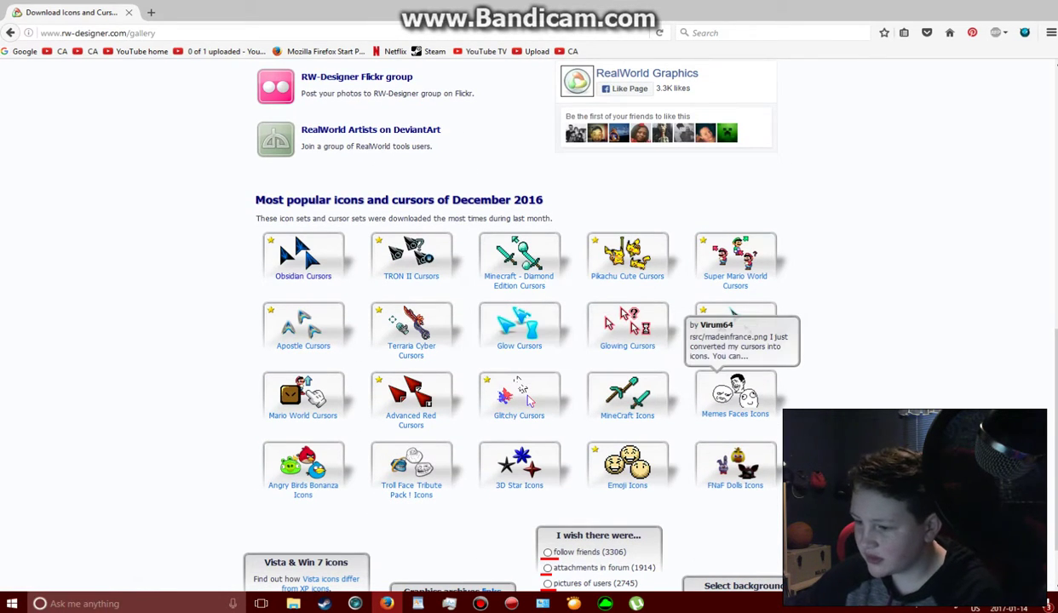
pyautogui.click(735, 345)
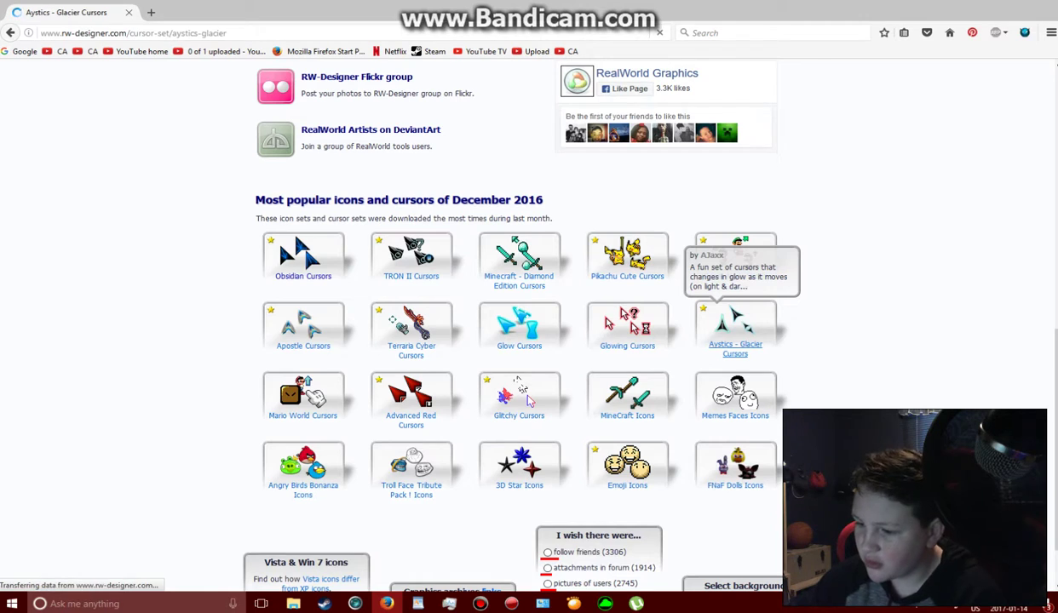
# - Look over the cursors in the Aystics - Glacier set and open the details page of Normal.cur
pyautogui.scroll(-1, 732, 328)
pyautogui.scroll(-3, 456, 358)
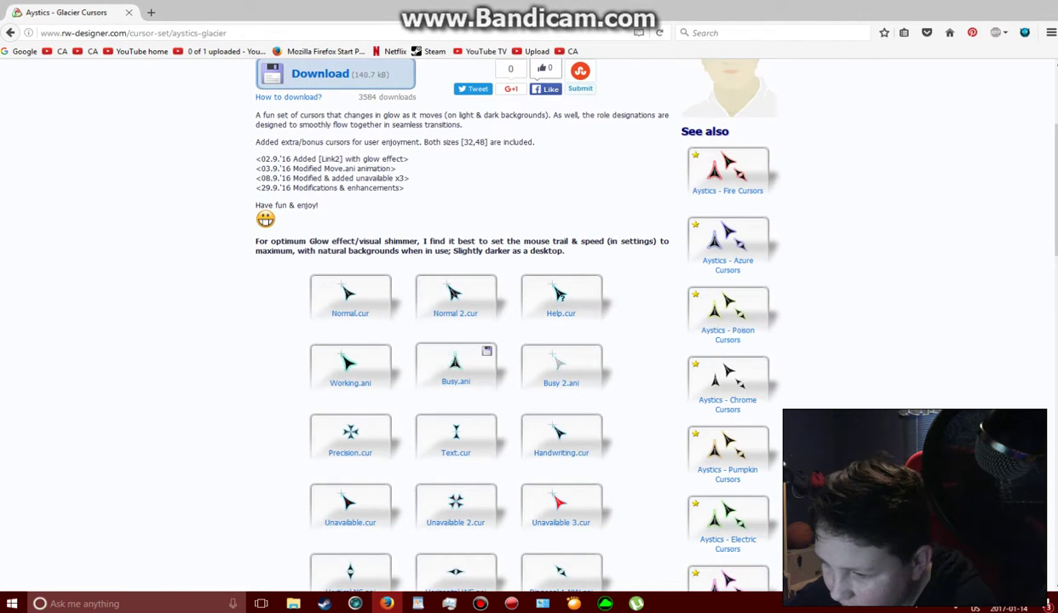
pyautogui.scroll(-4, 456, 358)
pyautogui.scroll(-1, 455, 319)
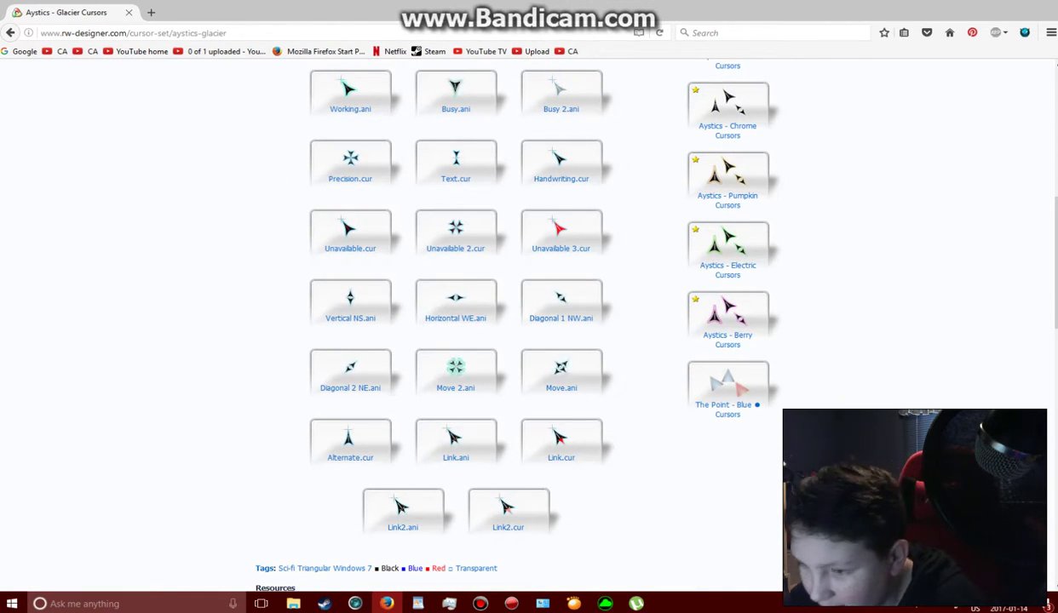
pyautogui.scroll(3, 456, 434)
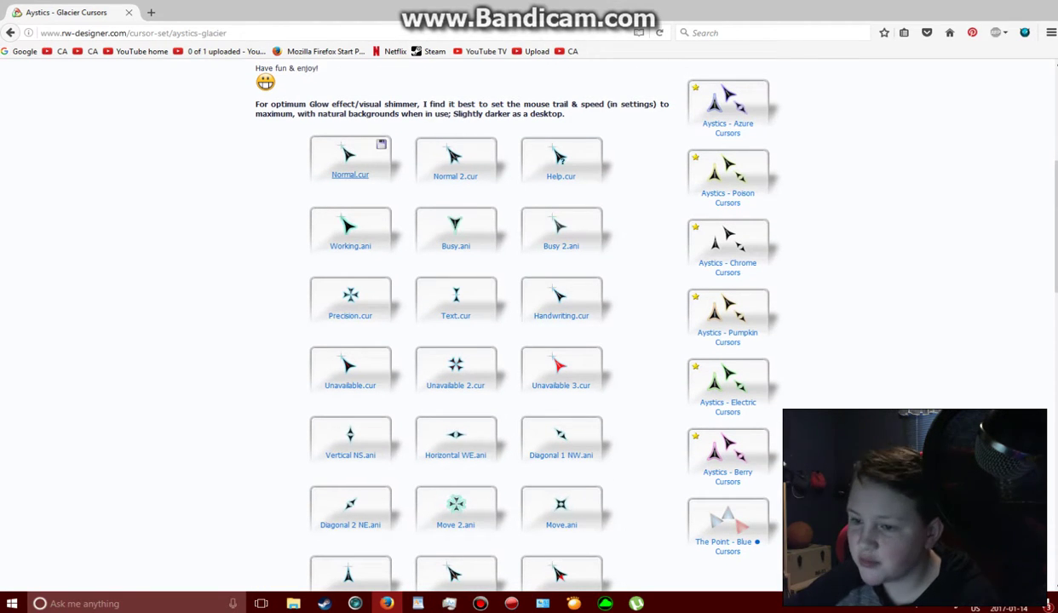
pyautogui.click(350, 170)
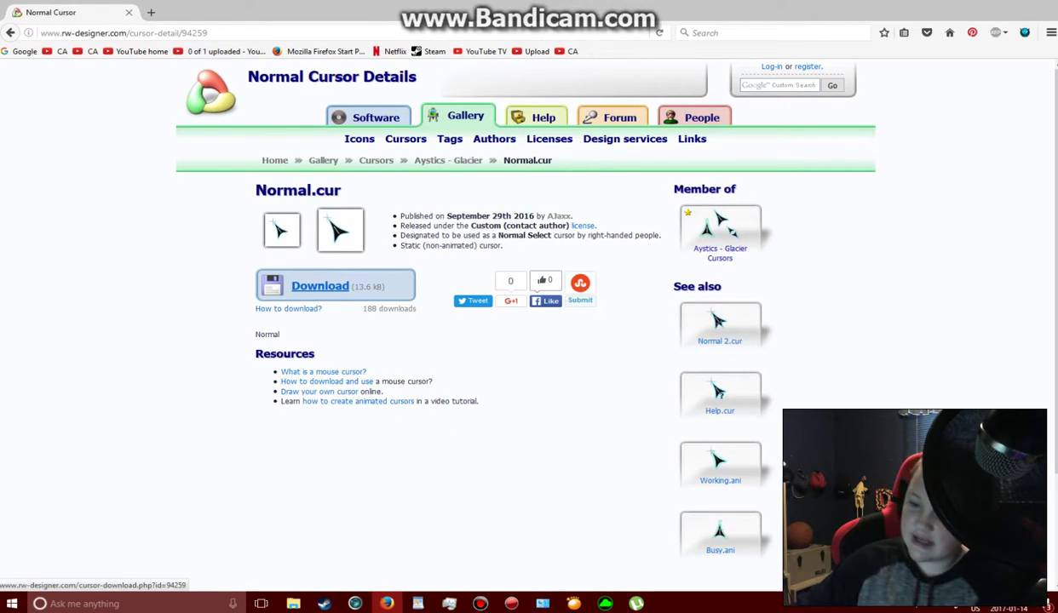
# - Download the Normal.cur cursor and save it as Normal in the Downloads folder
pyautogui.click(320, 286)
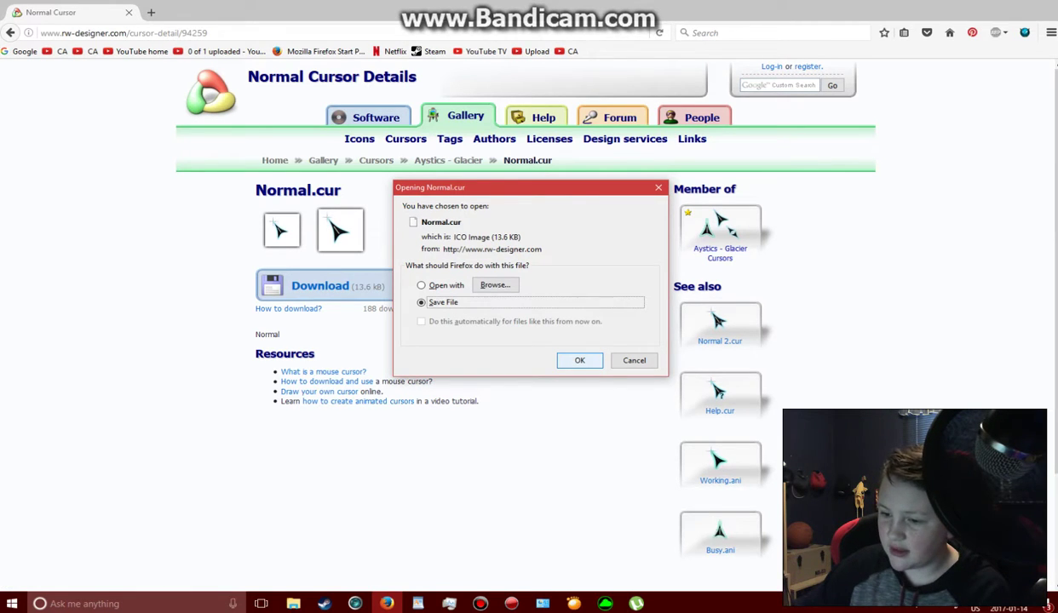
pyautogui.press('Return')
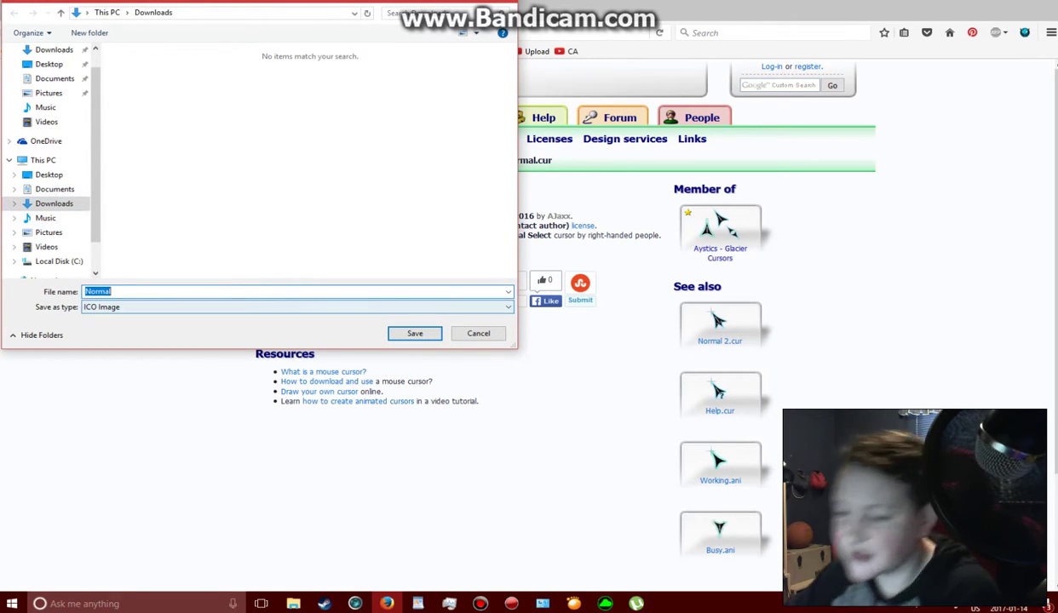
pyautogui.click(415, 333)
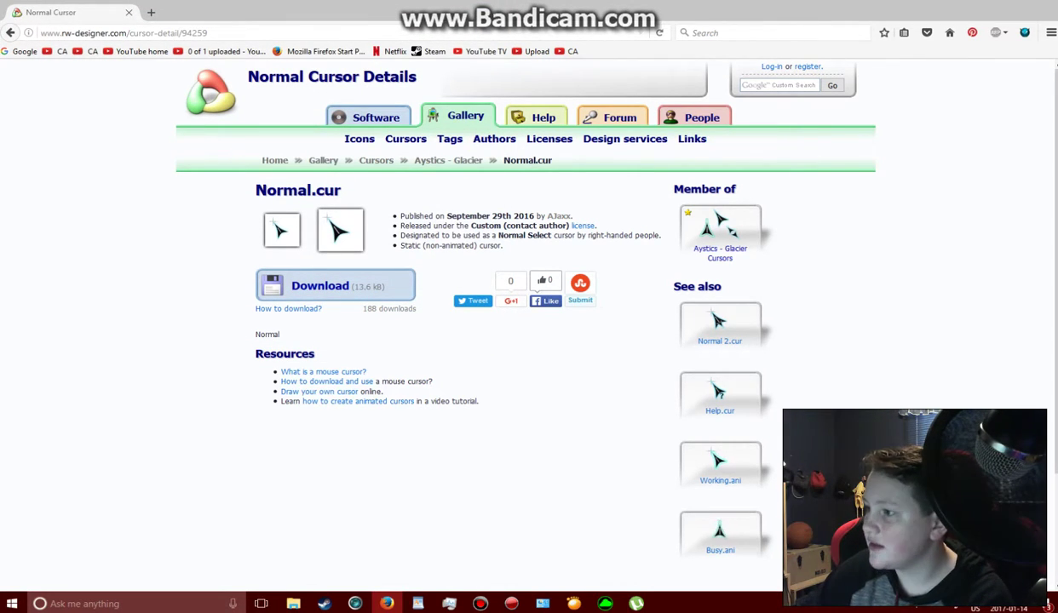
# - Minimize the browser and show the Downloads folder in File Explorer
pyautogui.moveTo(991, 17); pyautogui.dragTo(935, 41)
pyautogui.click(986, 30)
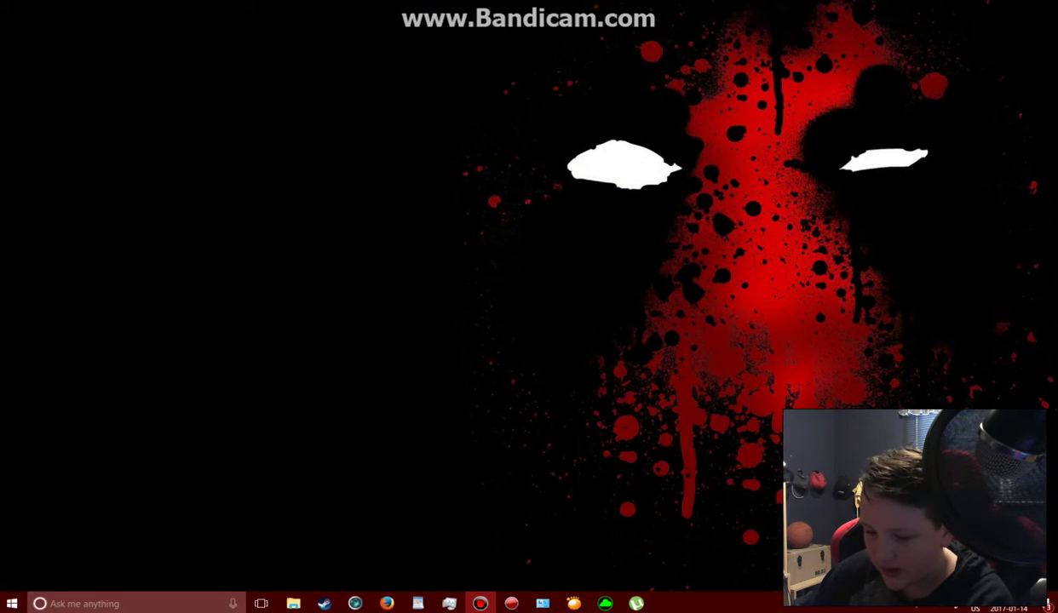
pyautogui.doubleClick(915, 503)
pyautogui.doubleClick(281, 477)
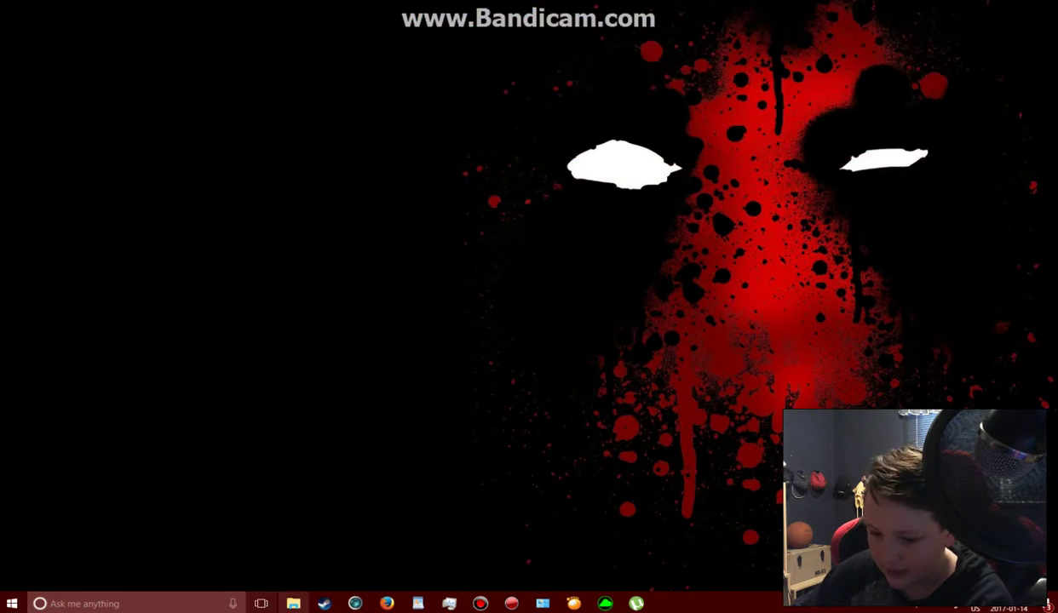
pyautogui.click(293, 604)
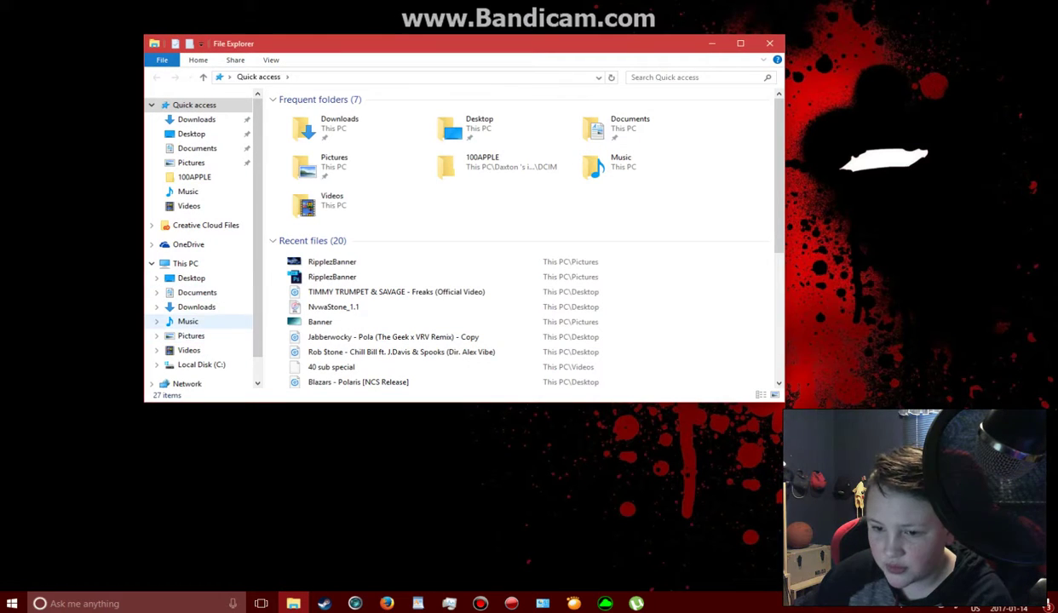
pyautogui.click(188, 321)
pyautogui.click(196, 307)
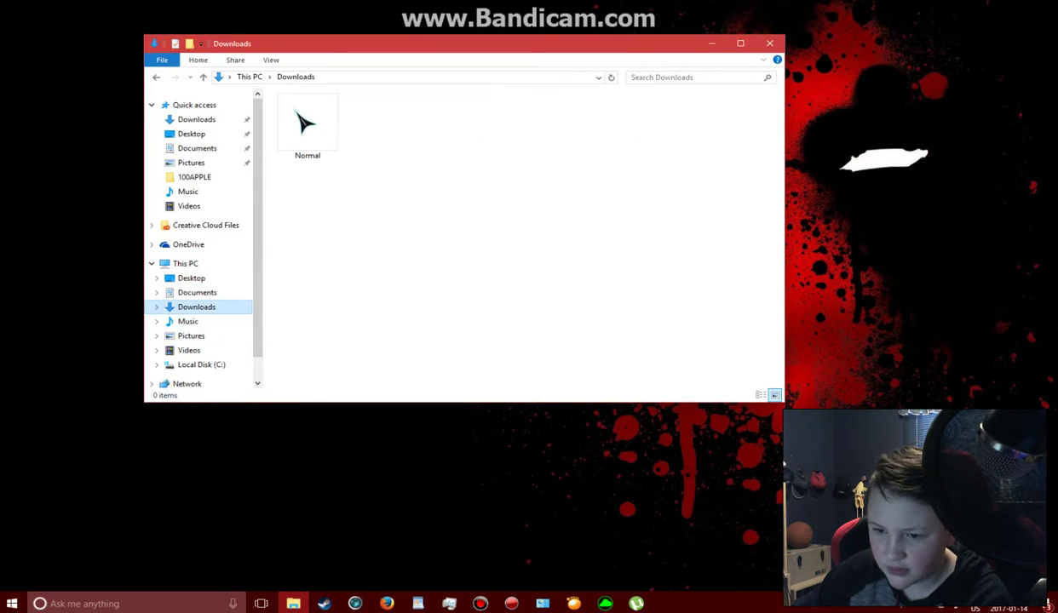
# - Try to open the downloaded Normal cursor file through Windows
pyautogui.doubleClick(308, 128)
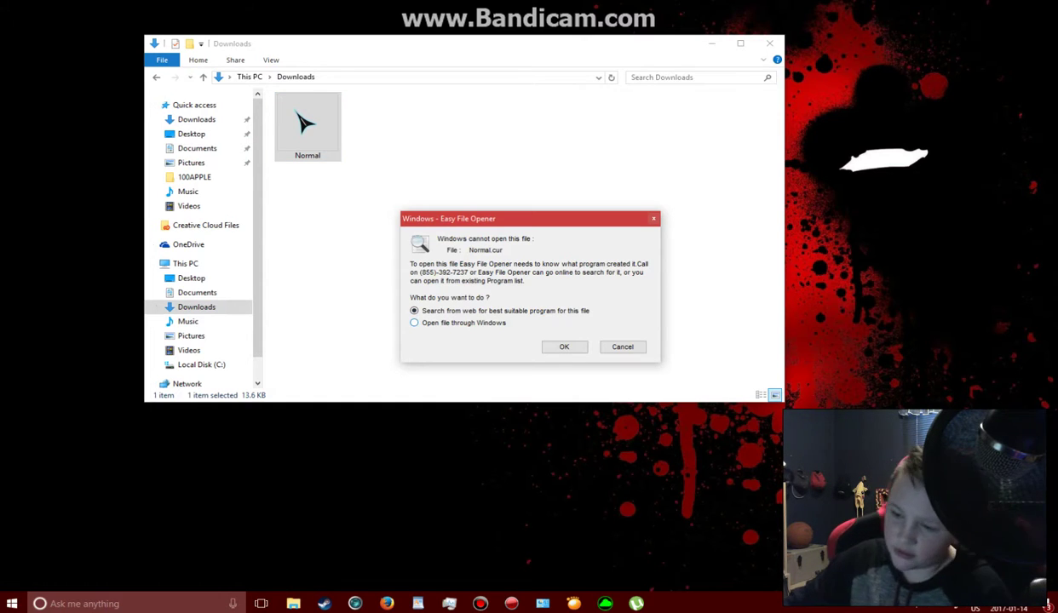
pyautogui.click(414, 323)
pyautogui.click(564, 347)
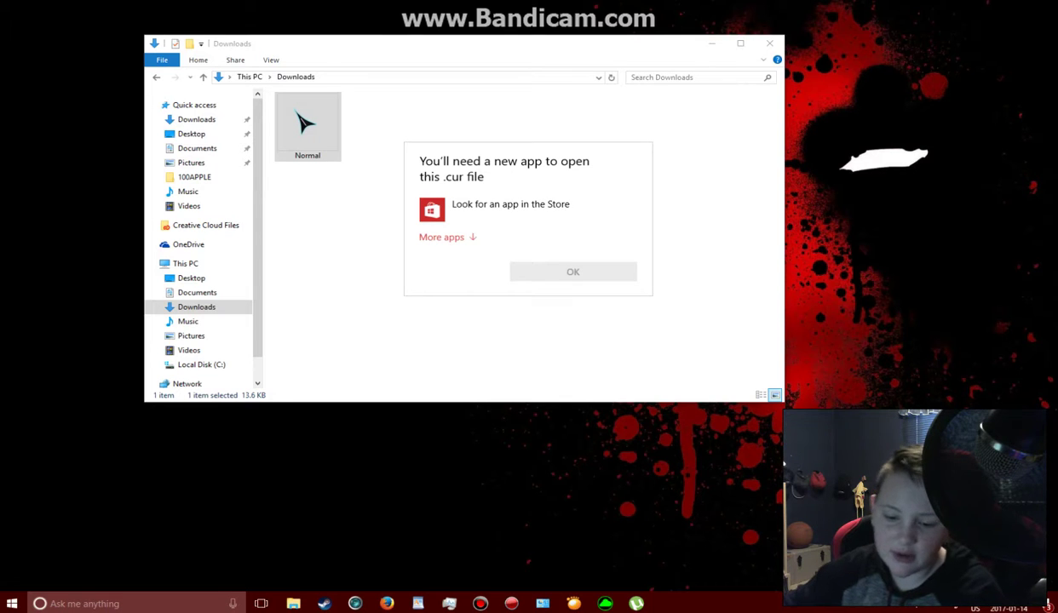
pyautogui.press('Escape')
# - Open the additional mouse options from the Mouse & touchpad settings in Windows Settings and show the pointer scheme settings, dismissing the error
pyautogui.press('super')
pyautogui.click(11, 548)
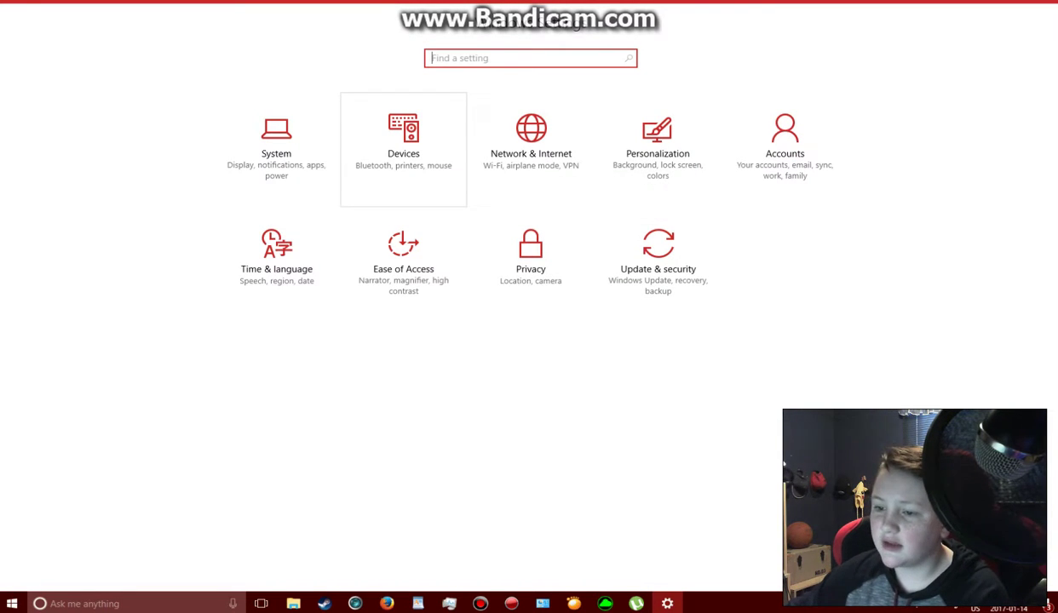
pyautogui.click(403, 145)
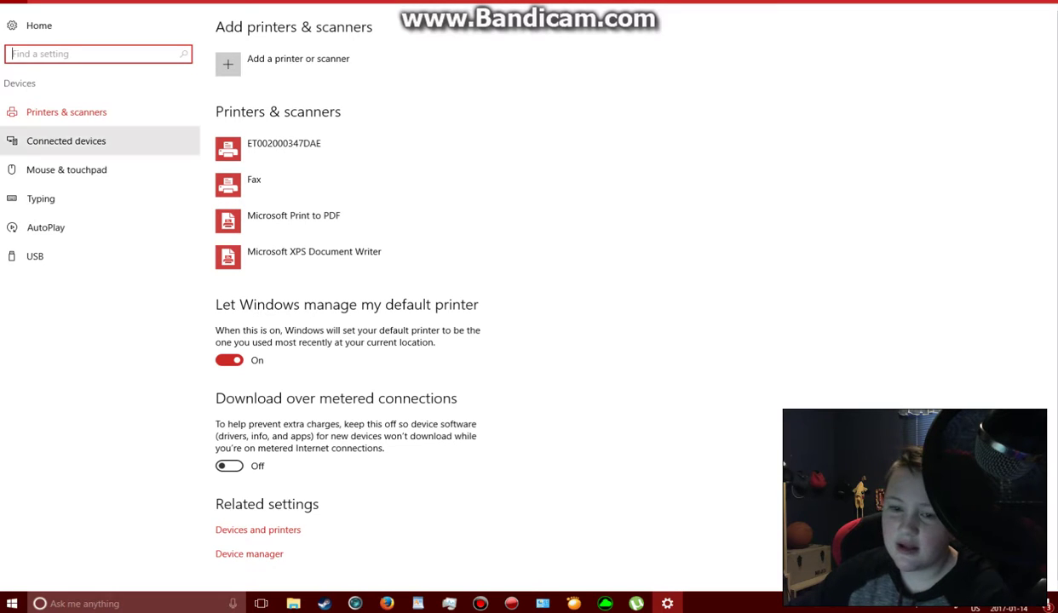
pyautogui.click(66, 170)
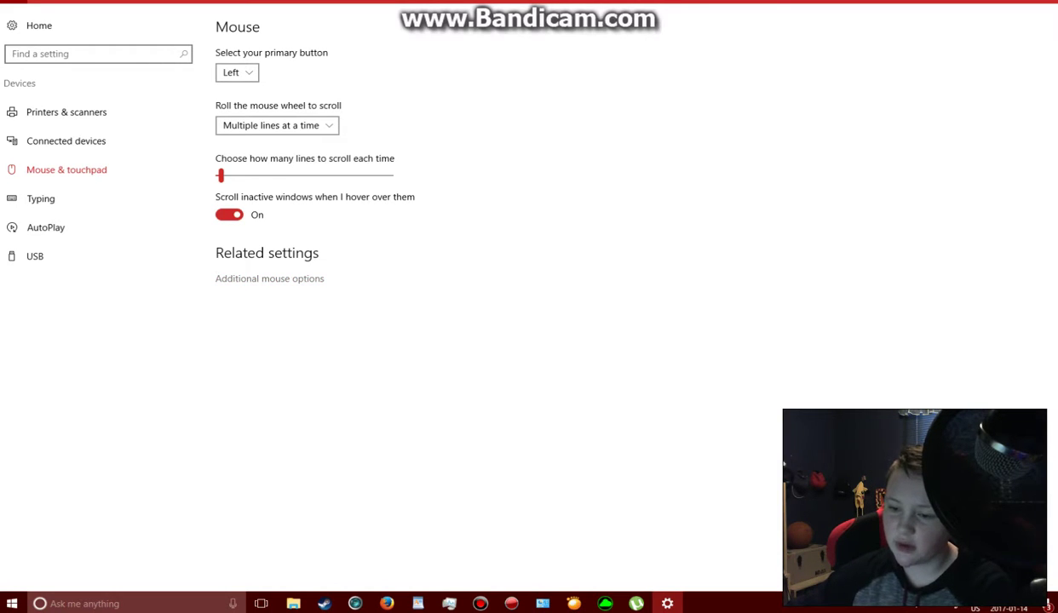
pyautogui.click(269, 279)
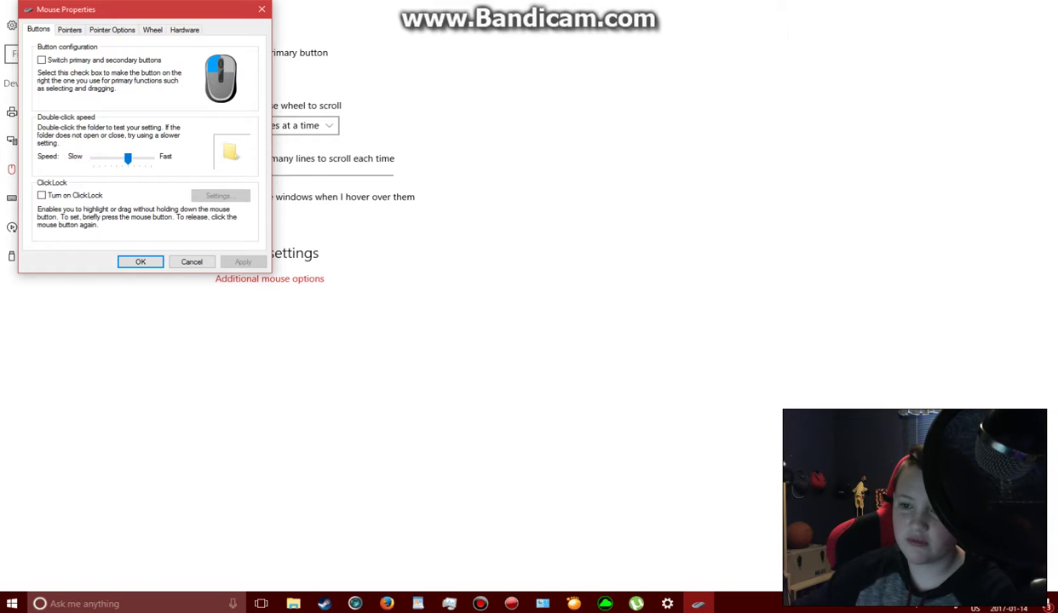
pyautogui.click(69, 30)
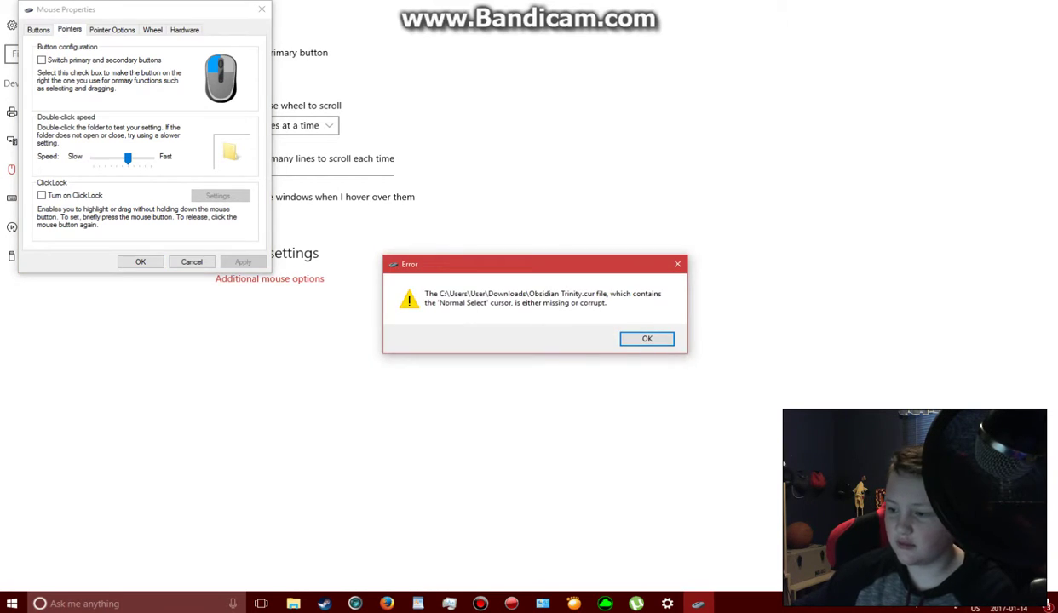
pyautogui.press('Return')
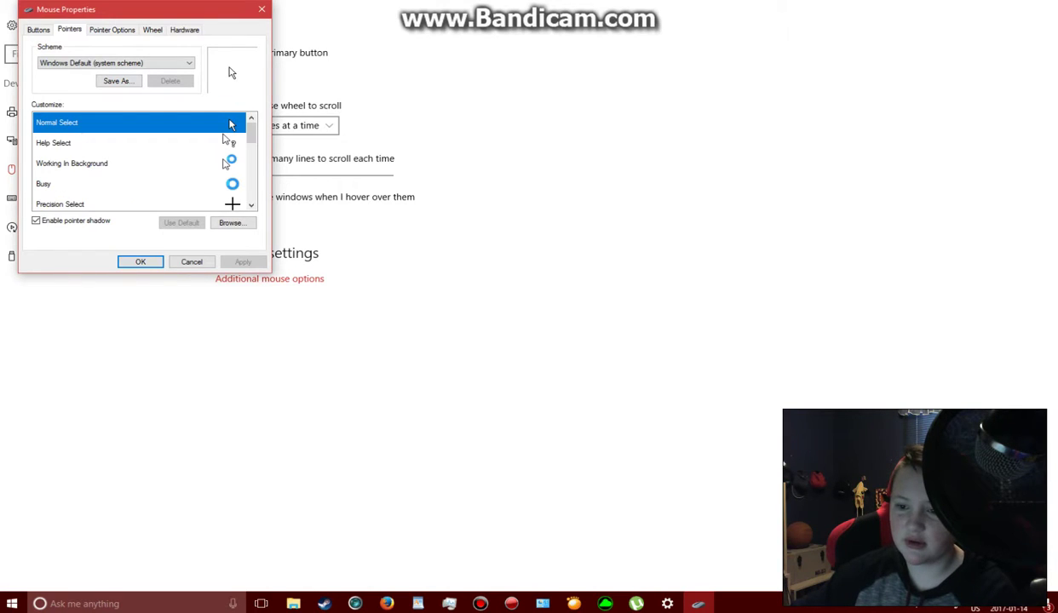
# - Look through the wheel, pointer and button settings in Mouse Properties, including the list of customizable pointers
pyautogui.click(112, 30)
pyautogui.hotkey('ctrl', 'Tab')
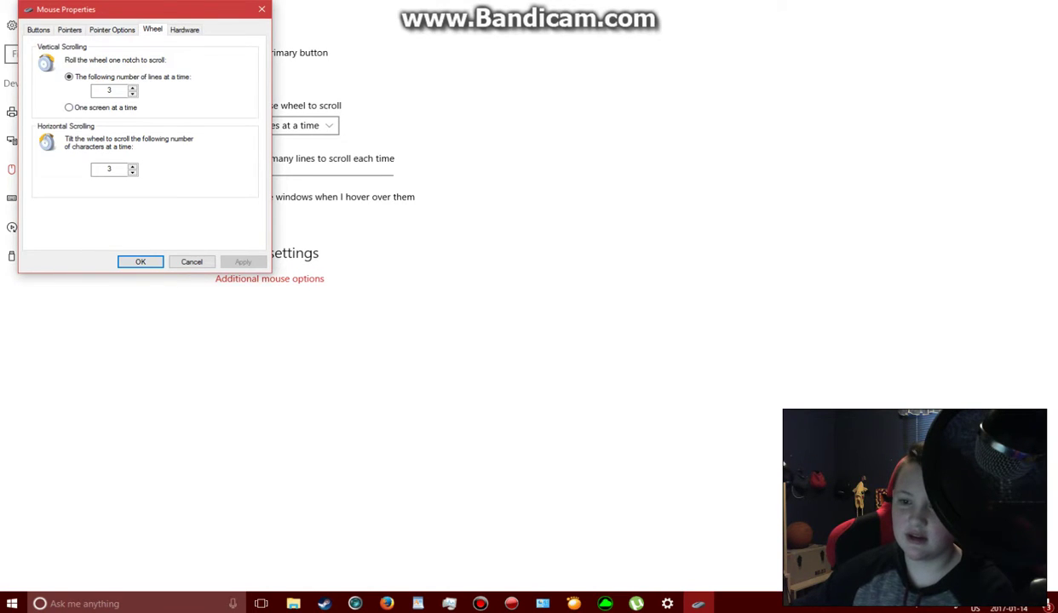
pyautogui.hotkey('ctrl', 'Tab')
pyautogui.click(111, 29)
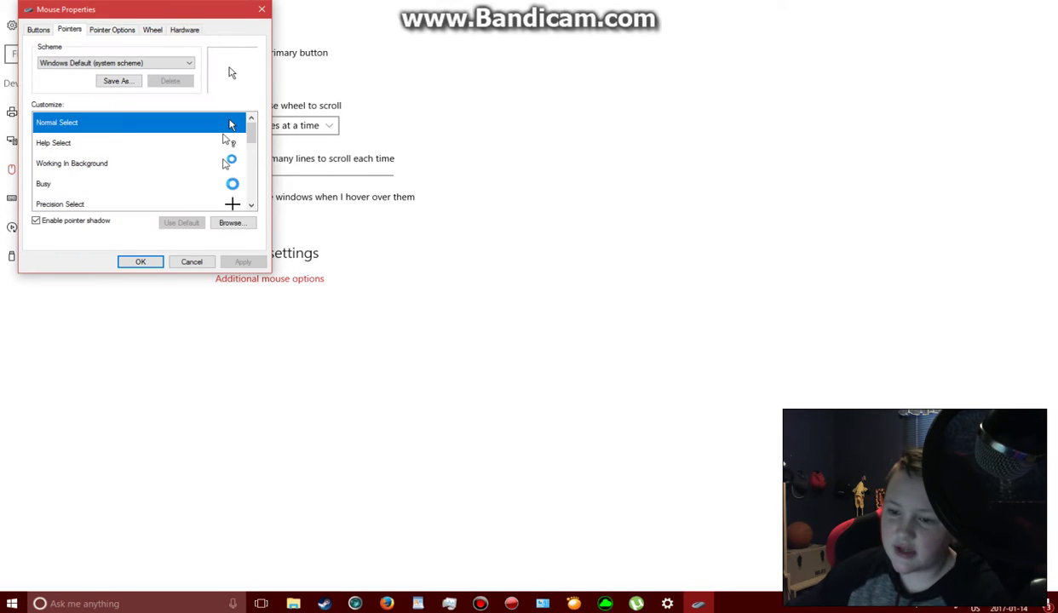
pyautogui.scroll(-3, 139, 161)
pyautogui.scroll(3, 139, 162)
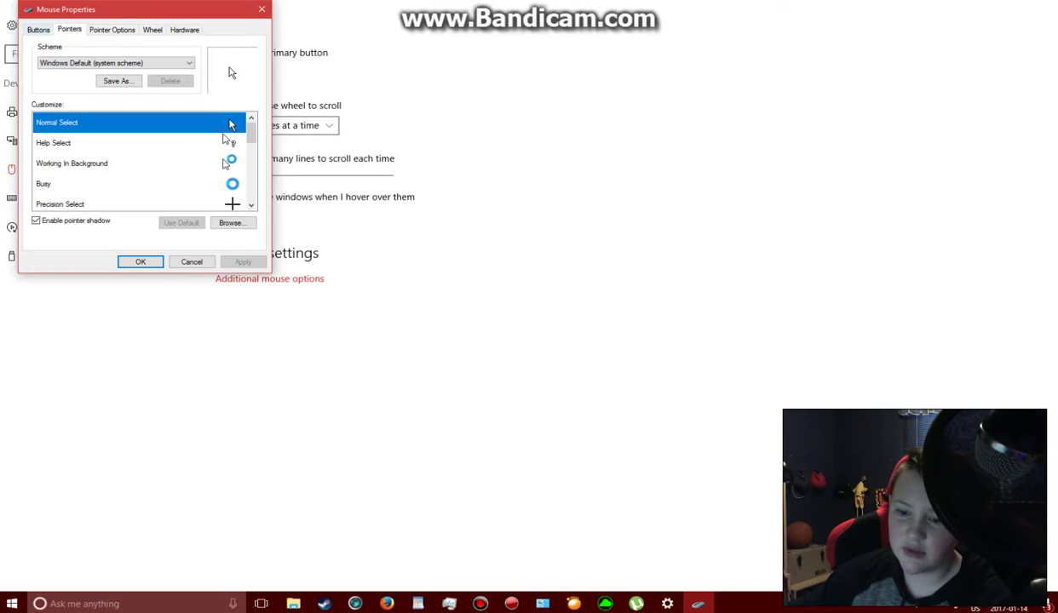
pyautogui.click(39, 30)
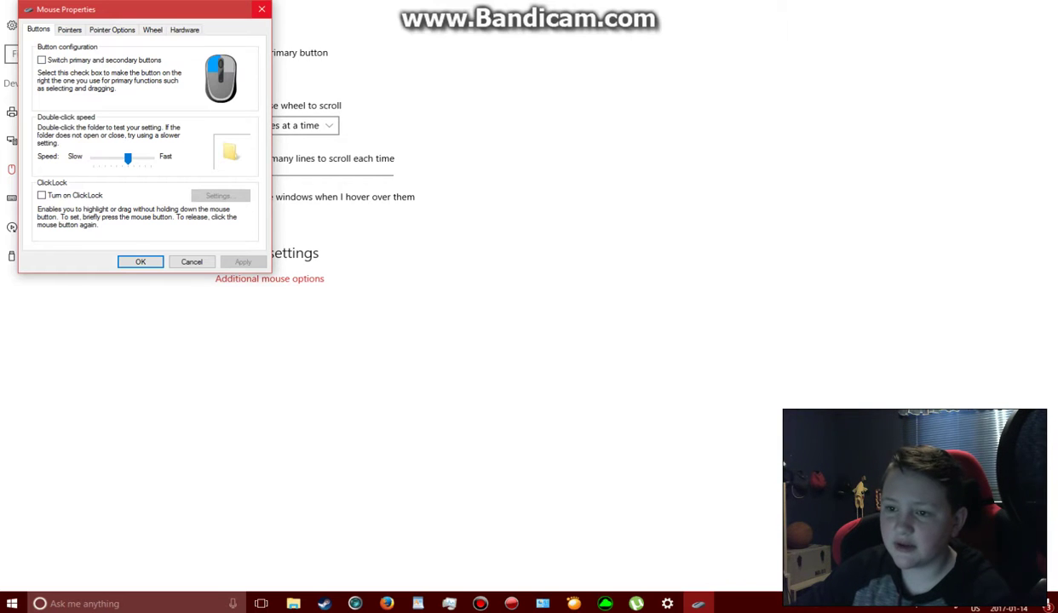
# - Close Mouse Properties and permanently delete the Normal cursor file from the Downloads folder
pyautogui.click(262, 9)
pyautogui.click(293, 604)
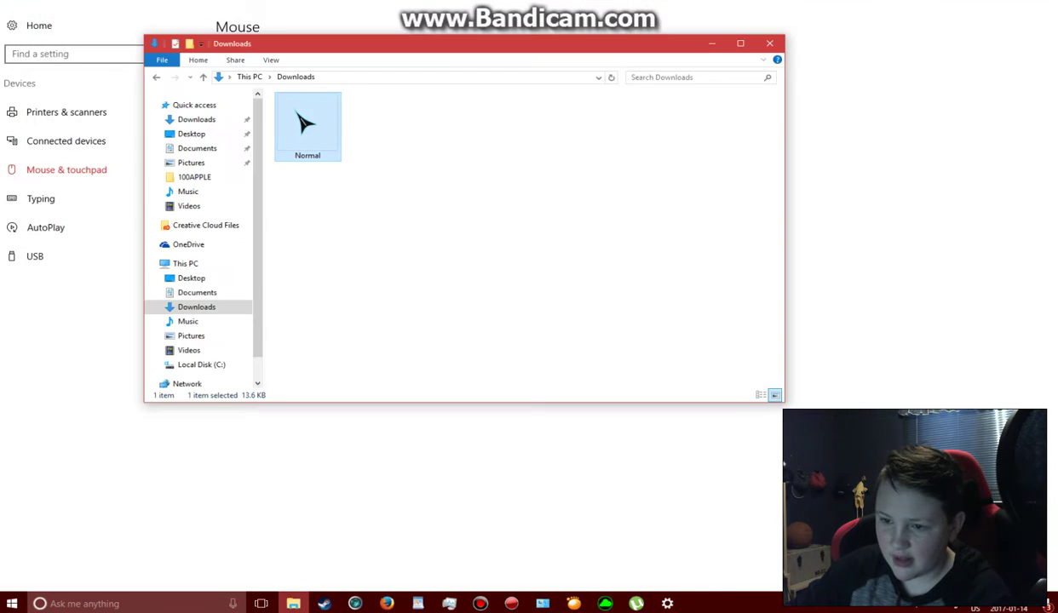
pyautogui.moveTo(375, 304); pyautogui.dragTo(271, 94)
pyautogui.hotkey('shift', 'Delete')
pyautogui.press('Return')
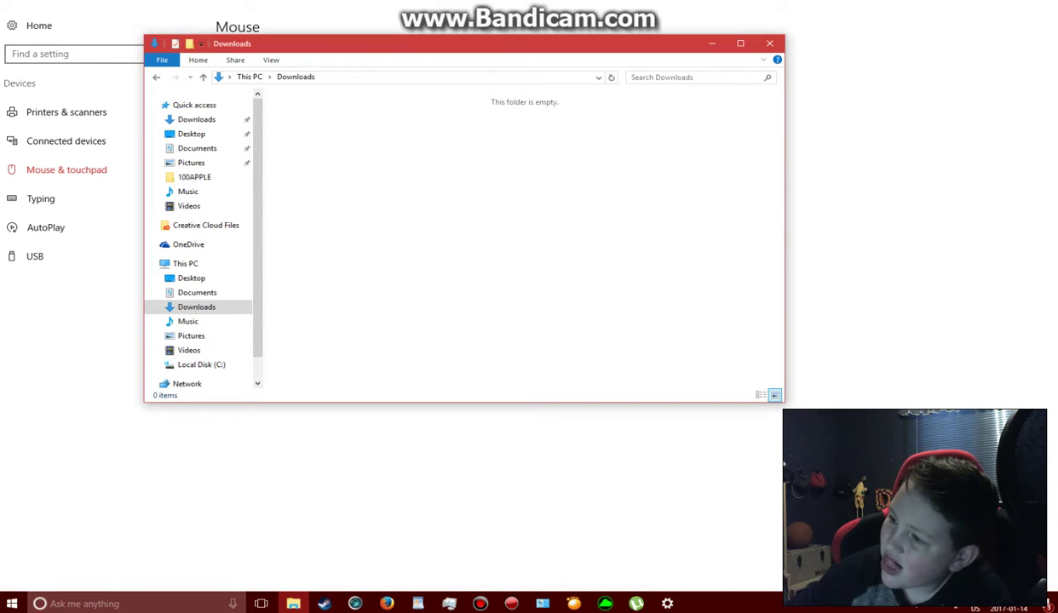
# - Close the Downloads window and the Windows Settings window to clear the desktop
pyautogui.click(769, 43)
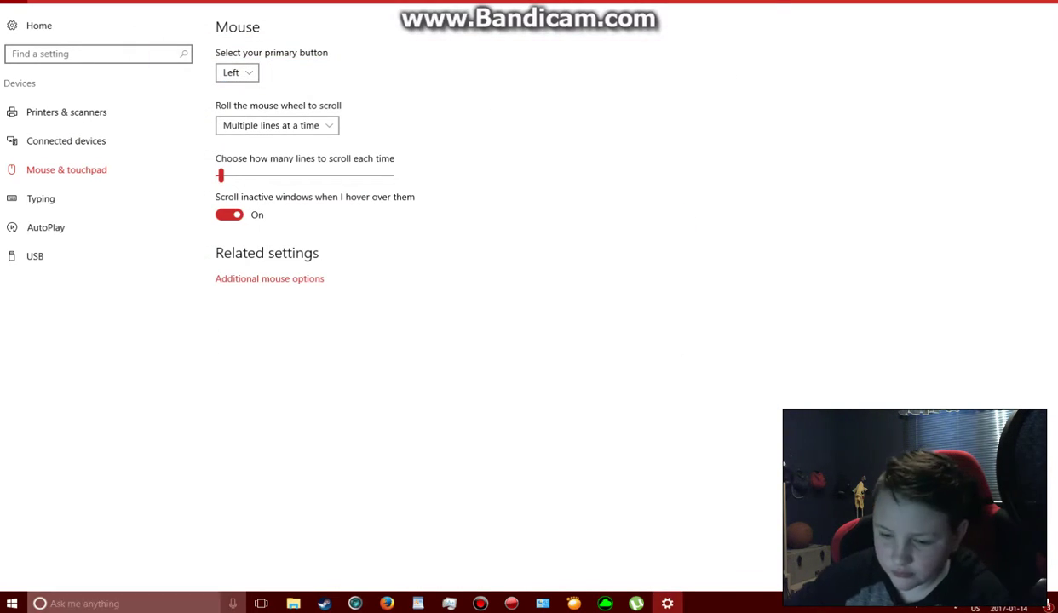
pyautogui.click(664, 603)
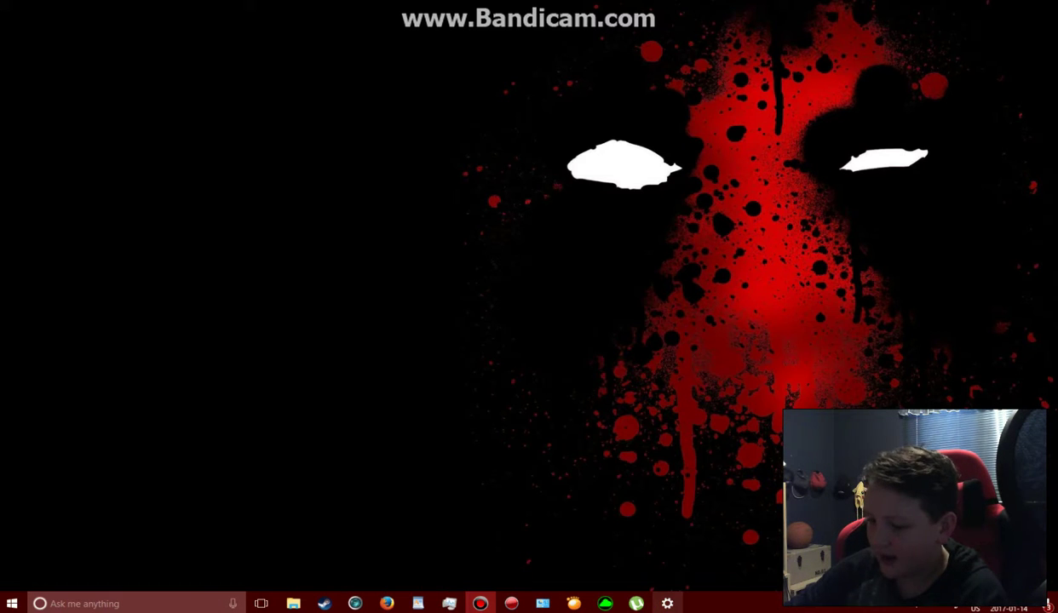
pyautogui.moveTo(667, 603)
pyautogui.click(725, 505)
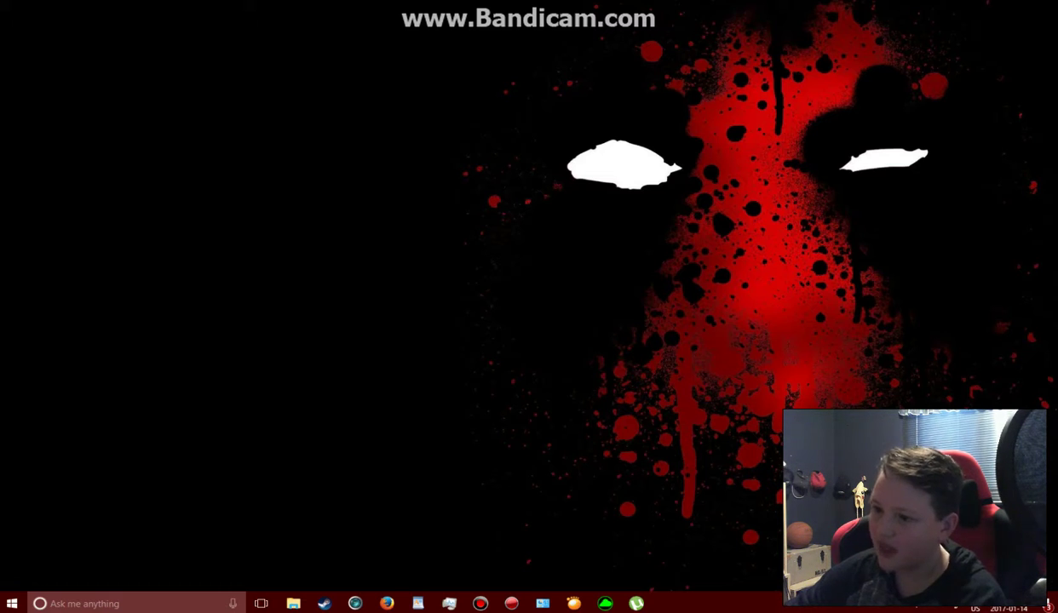
# - Show the fenced icon groups on the desktop and hide them again
pyautogui.doubleClick(511, 264)
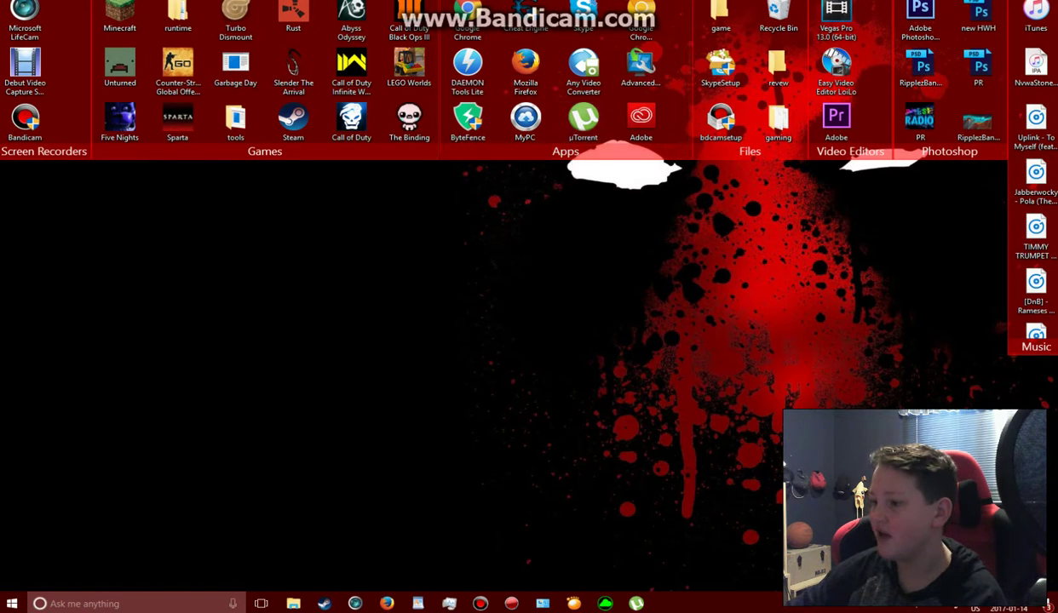
pyautogui.scroll(-3, 641, 68)
pyautogui.scroll(3, 640, 68)
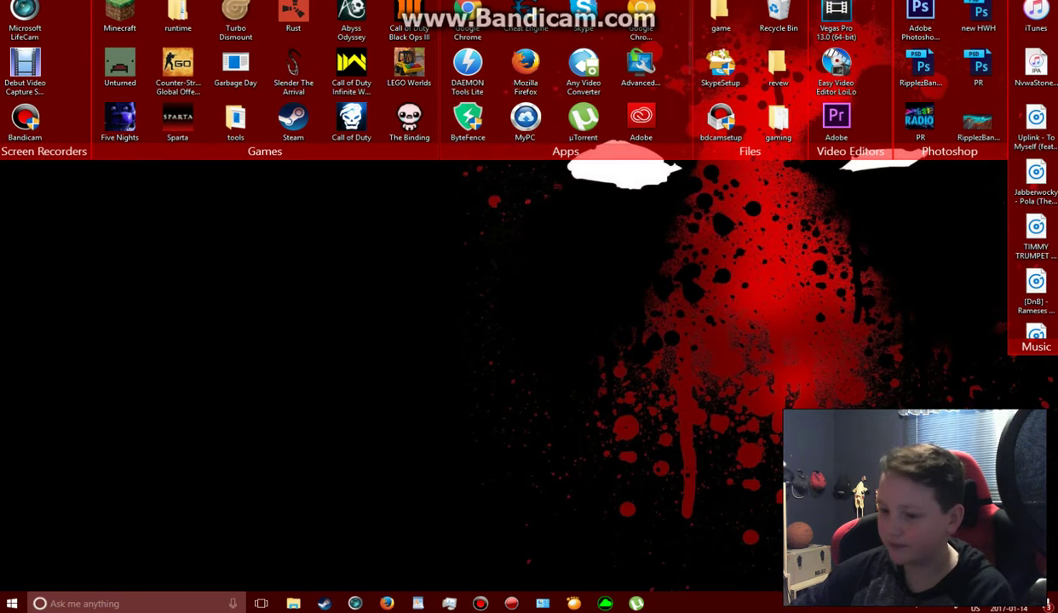
pyautogui.doubleClick(460, 340)
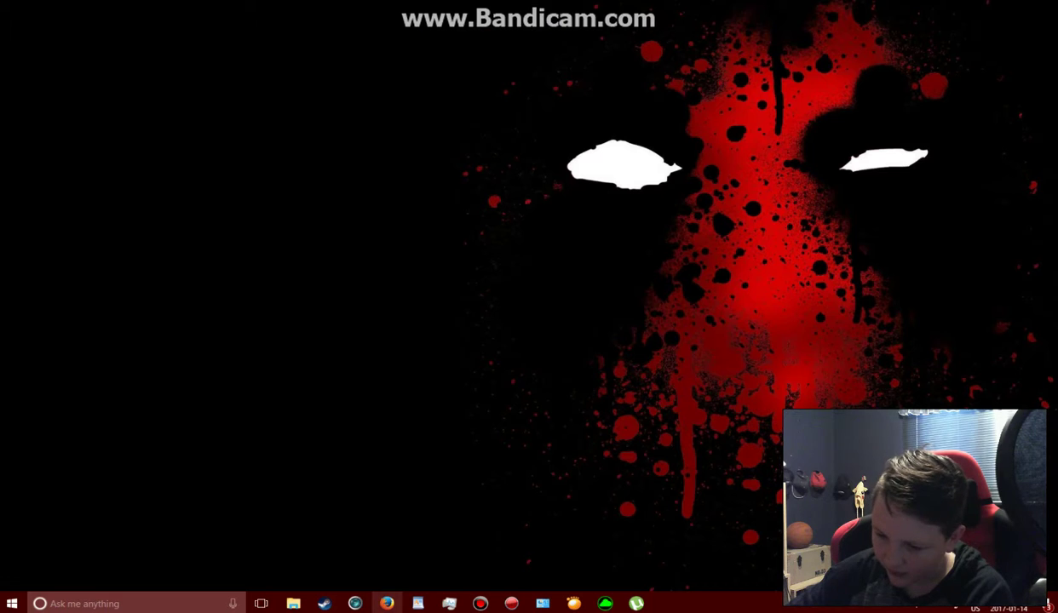
# - Open Firefox in a maximized window and search Google for "windows 10 fences"
pyautogui.click(387, 604)
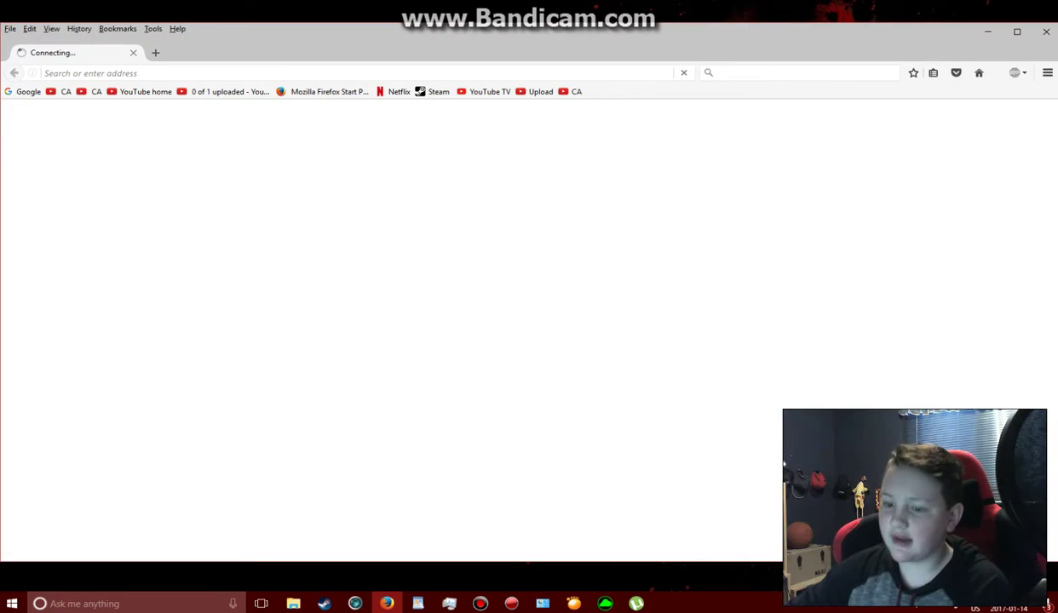
pyautogui.moveTo(402, 36); pyautogui.dragTo(418, 85)
pyautogui.doubleClick(417, 94)
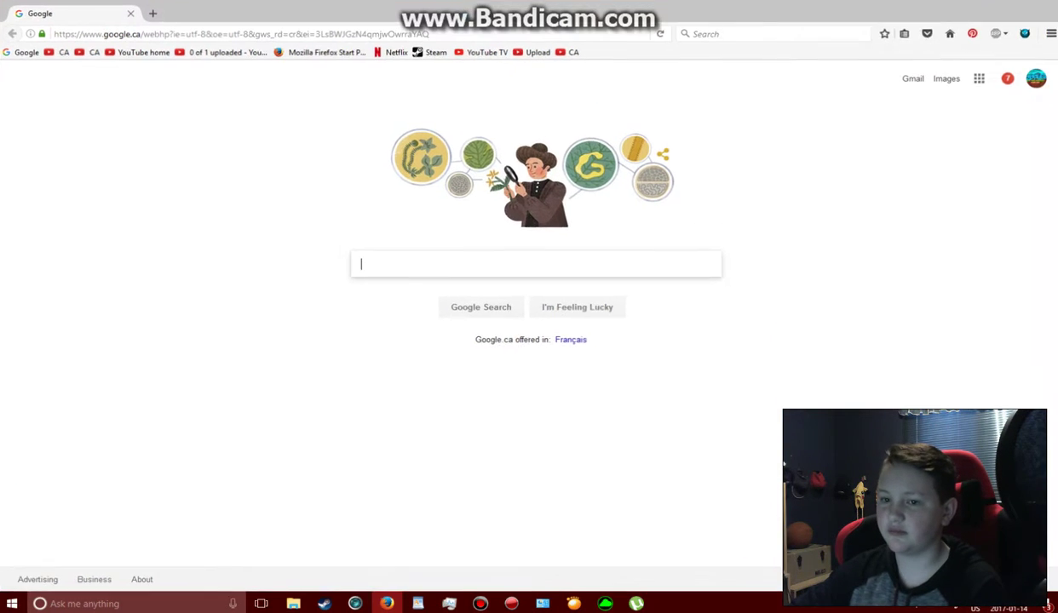
pyautogui.hotkey('ctrl', 'l')
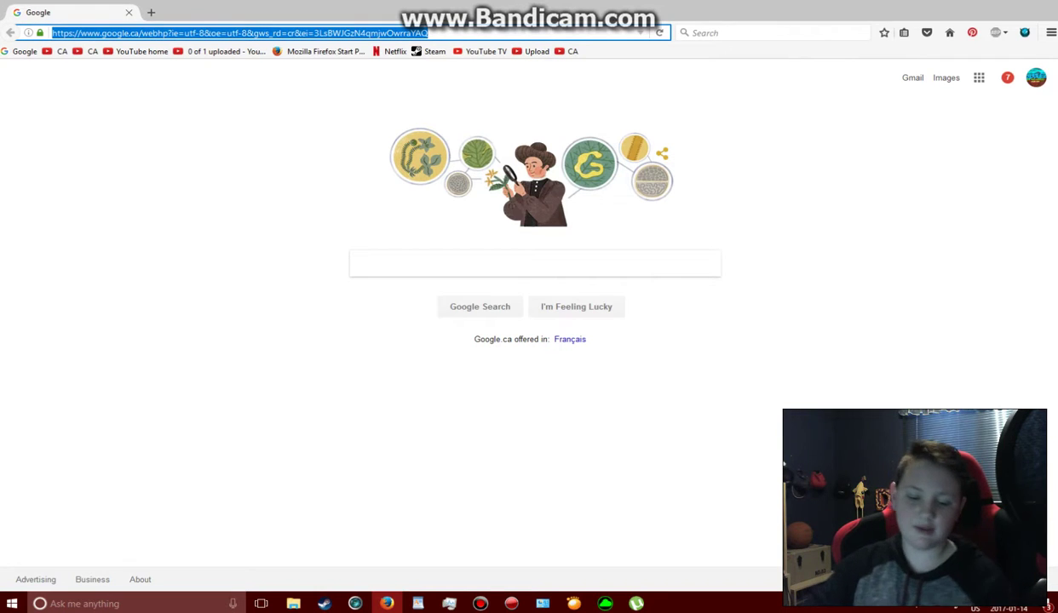
pyautogui.write('win')
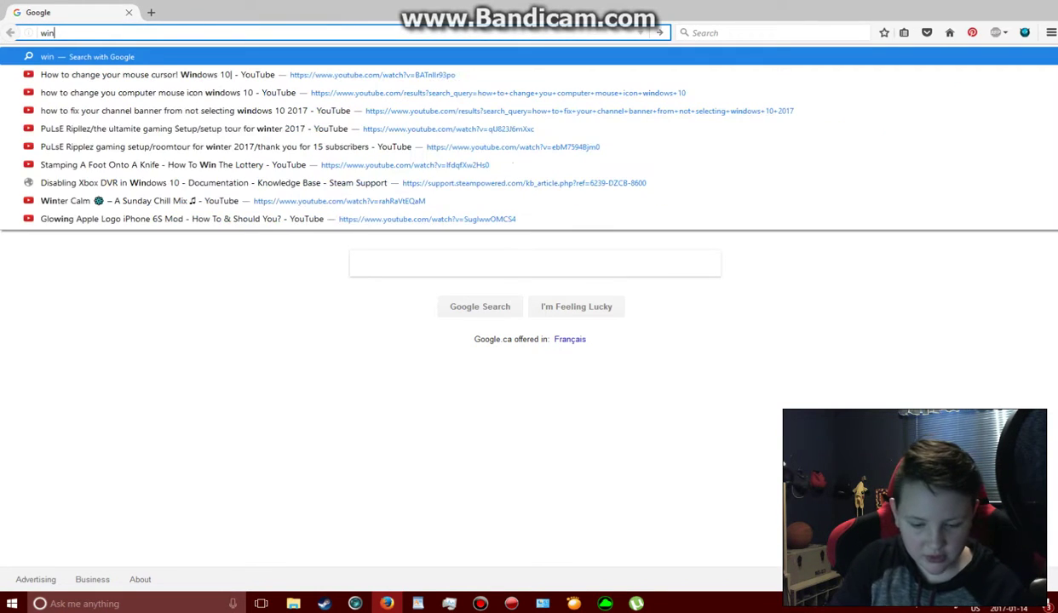
pyautogui.write('dow')
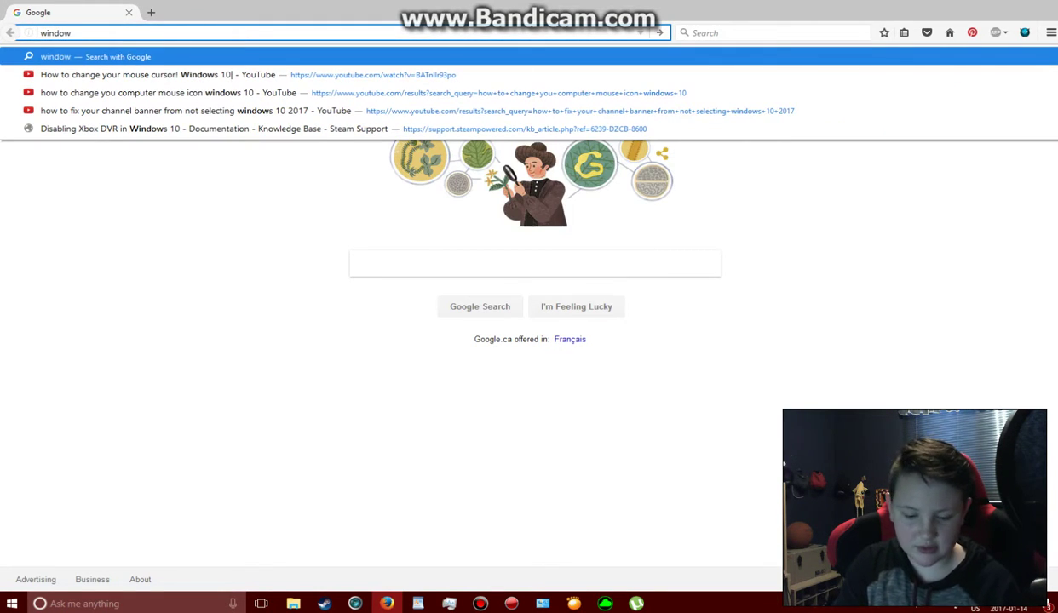
pyautogui.write('s 10 f')
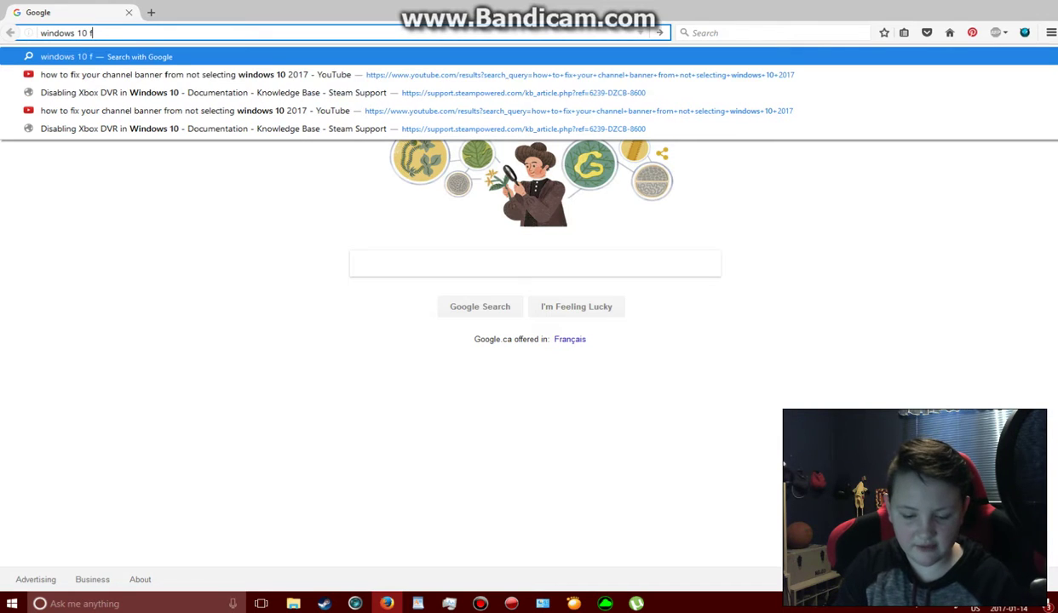
pyautogui.write('enses')
pyautogui.press('Return')
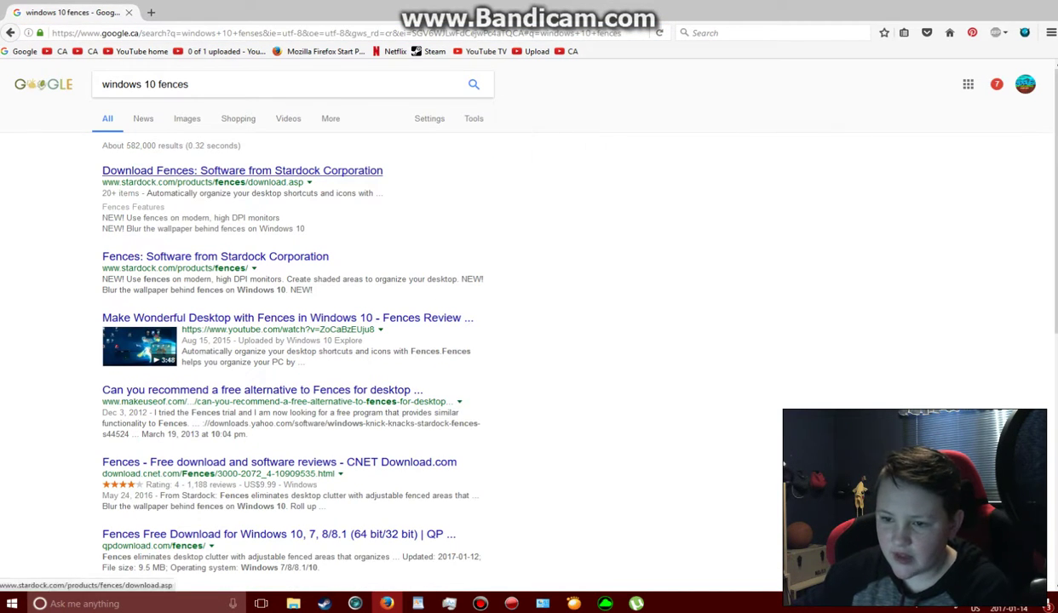
# - Open the Stardock Fences download page and look through its feature comparison and the prices of the editions
pyautogui.click(242, 170)
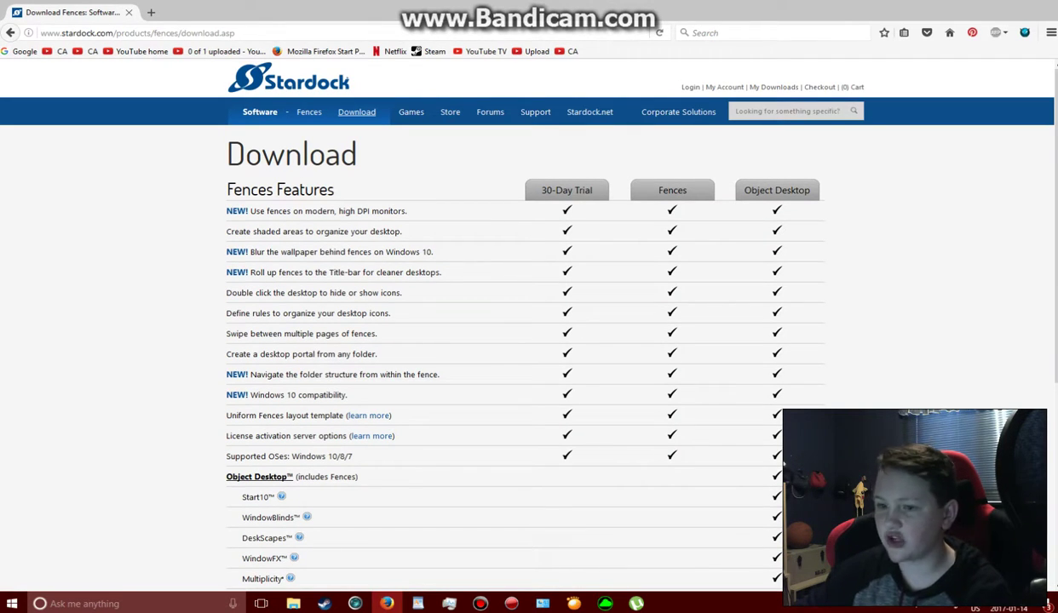
pyautogui.scroll(-6, 528, 341)
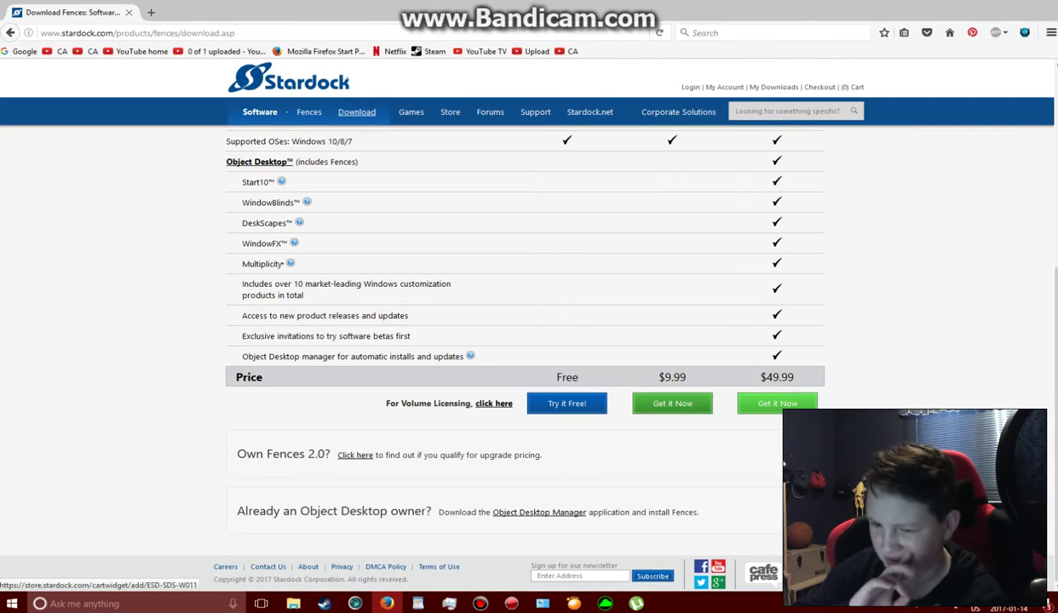
pyautogui.scroll(1, 512, 349)
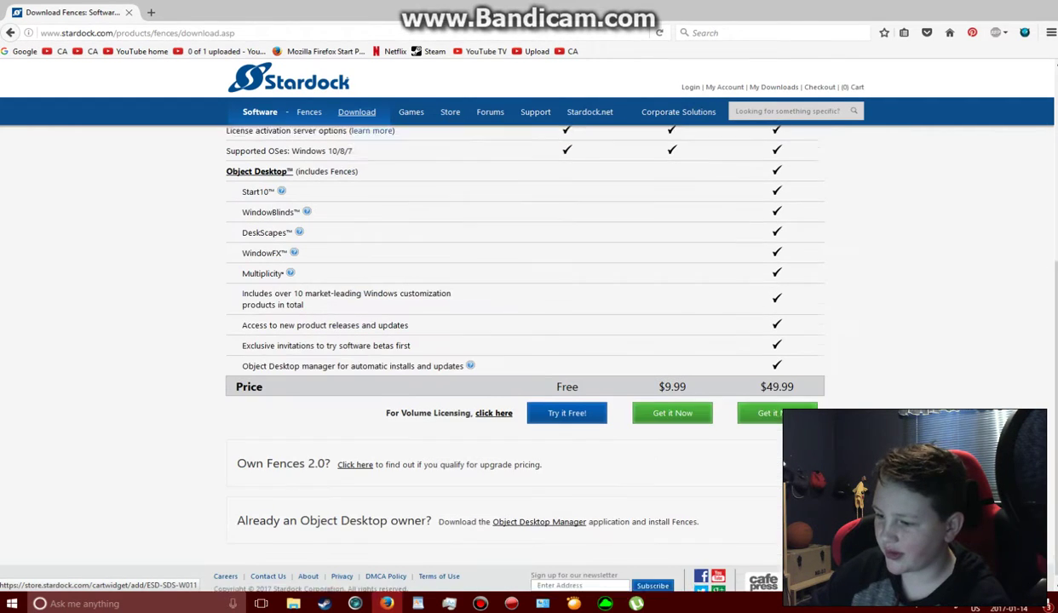
pyautogui.scroll(-1, 767, 409)
pyautogui.scroll(5, 511, 349)
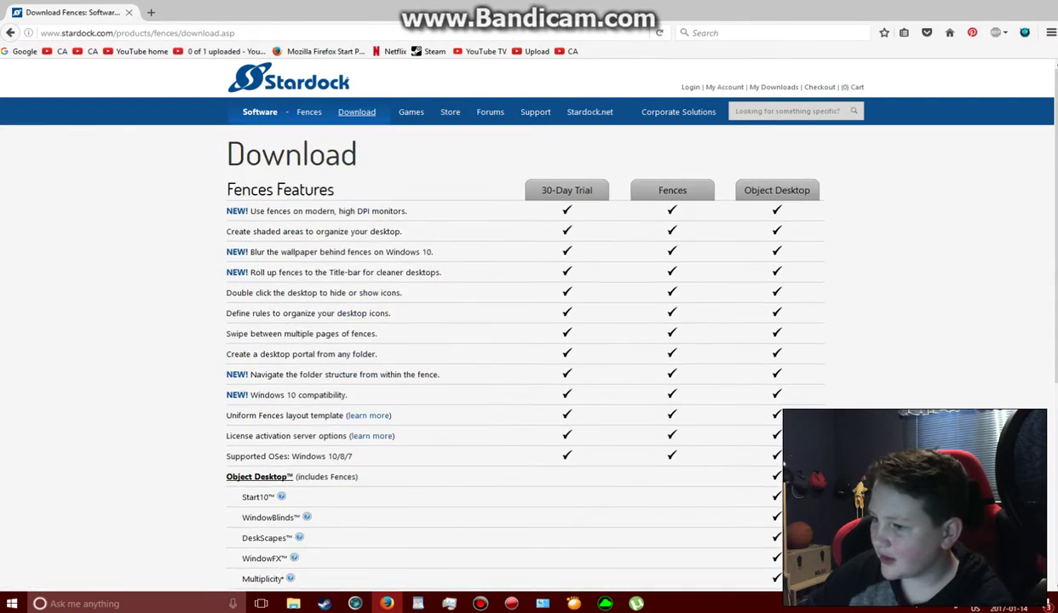
pyautogui.scroll(-4, 511, 349)
pyautogui.scroll(5, 511, 350)
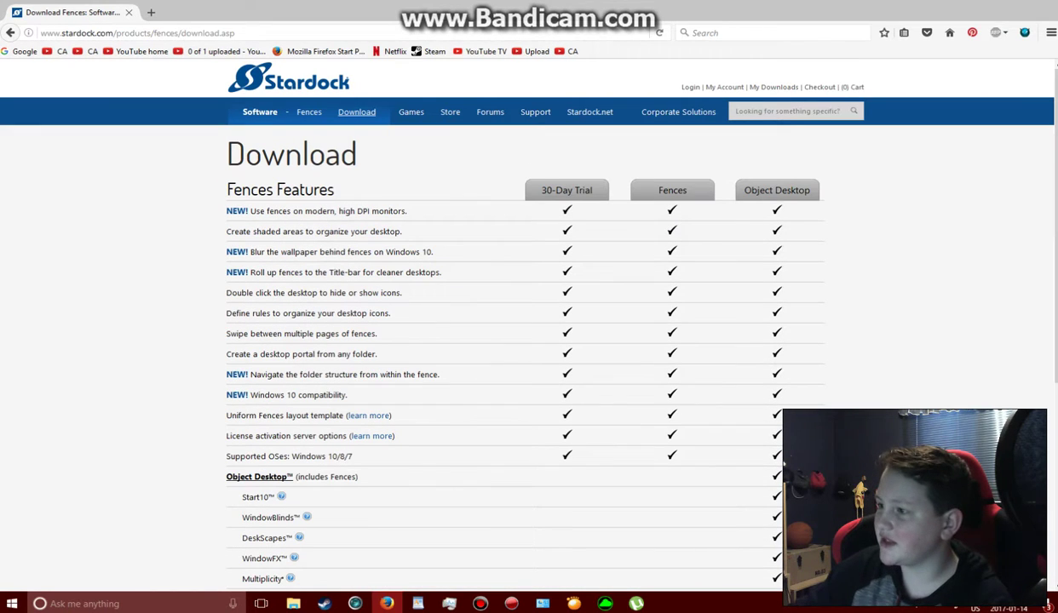
# - Close the browser, show the desktop's fenced icon groups once more and hide them
pyautogui.moveTo(886, 16); pyautogui.dragTo(814, 66)
pyautogui.click(972, 40)
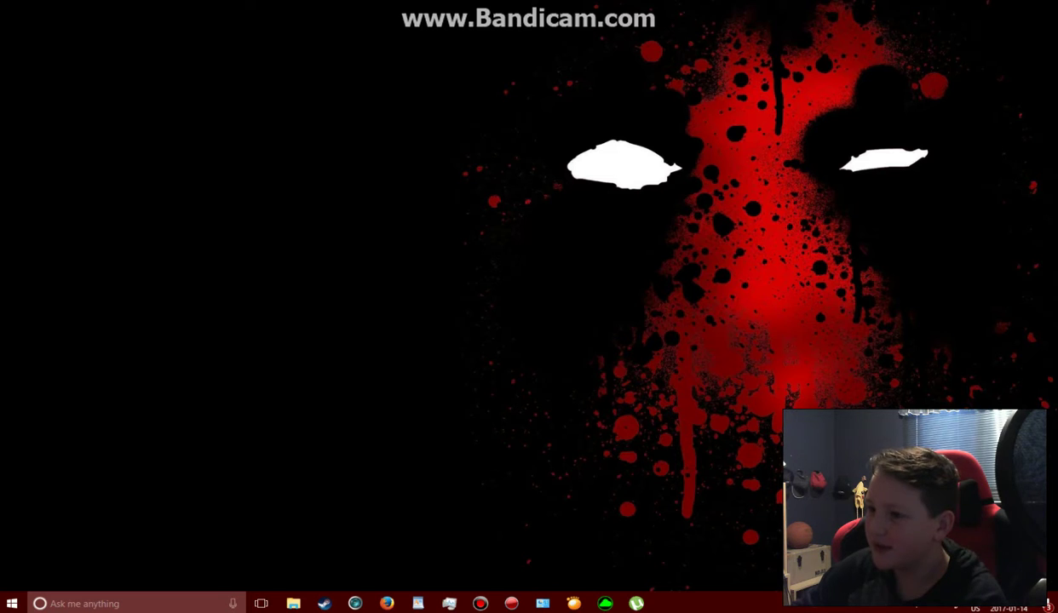
pyautogui.doubleClick(924, 72)
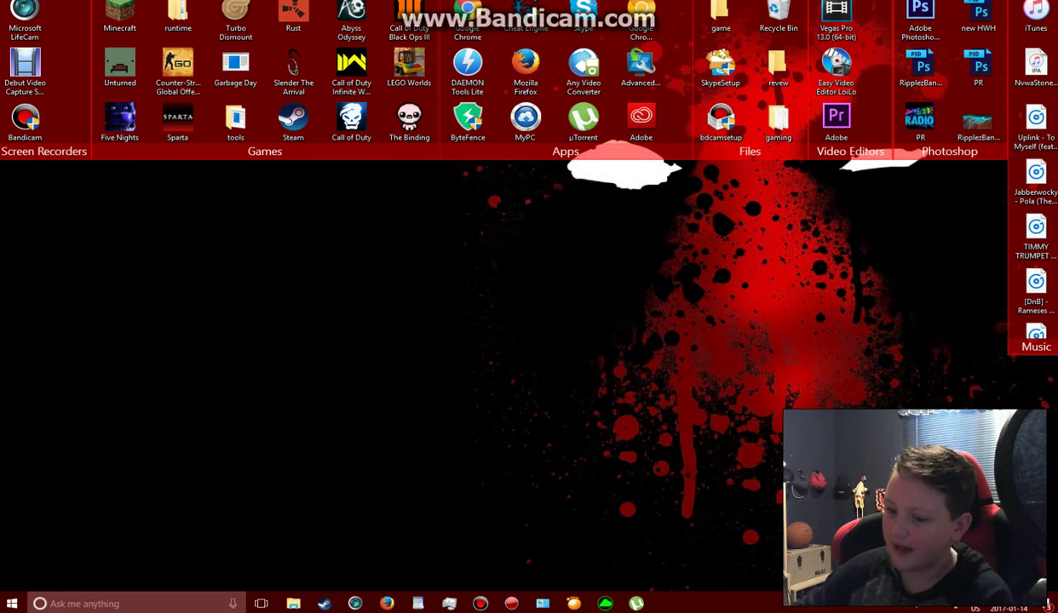
pyautogui.doubleClick(409, 384)
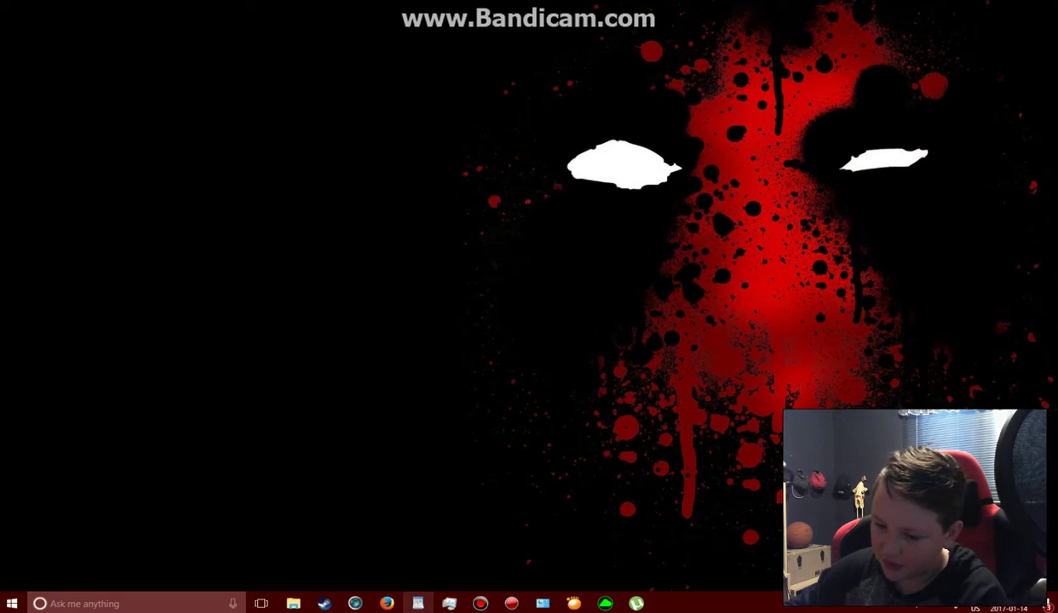
# - Reopen Firefox in a maximized window and load facets.com
pyautogui.click(387, 603)
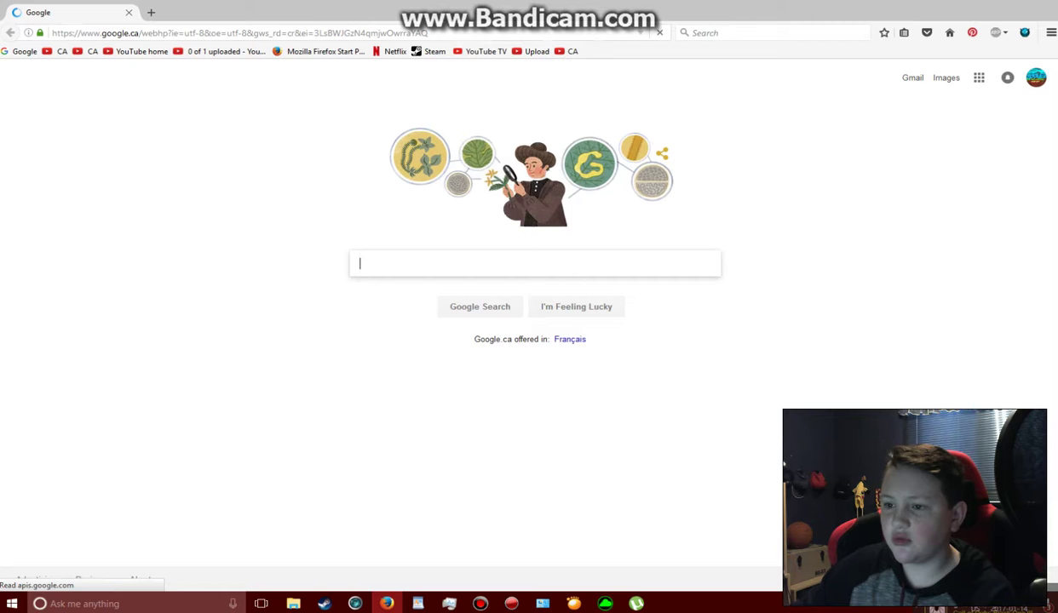
pyautogui.moveTo(416, 25); pyautogui.dragTo(732, 0)
pyautogui.moveTo(424, 33); pyautogui.dragTo(51, 32)
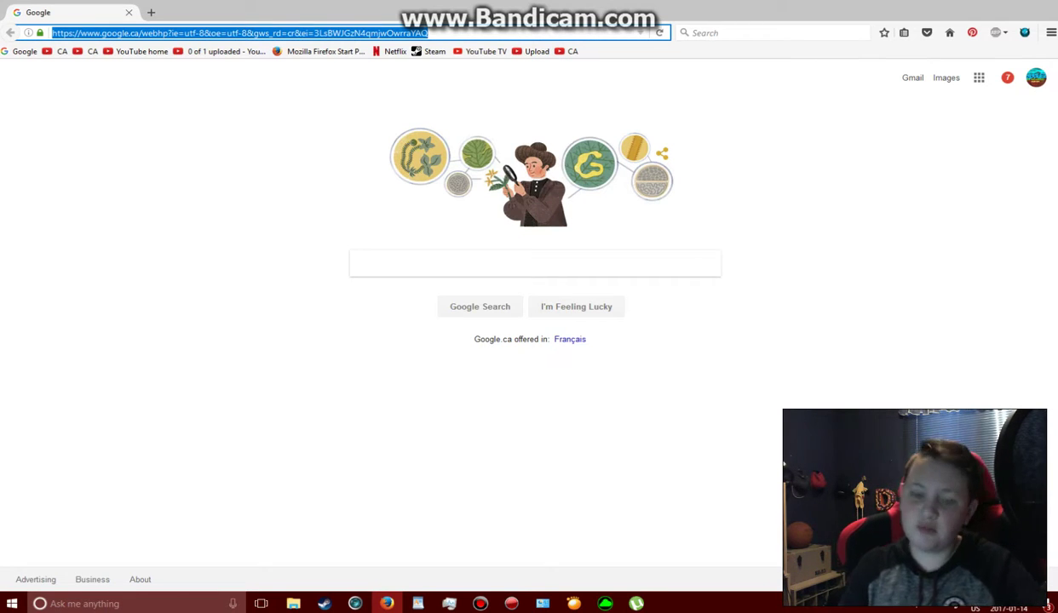
pyautogui.write('fa')
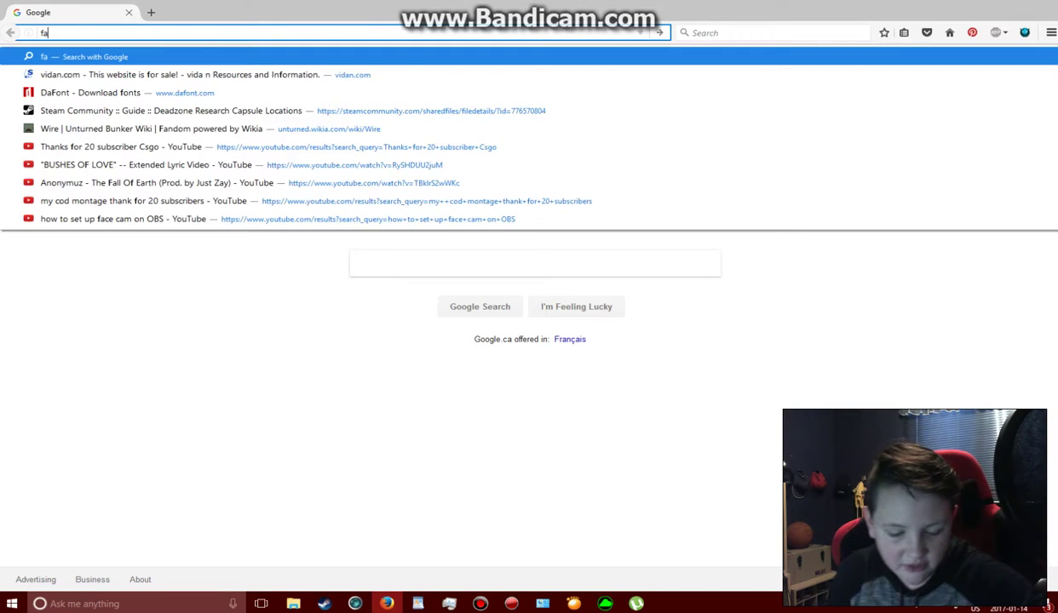
pyautogui.write('cets')
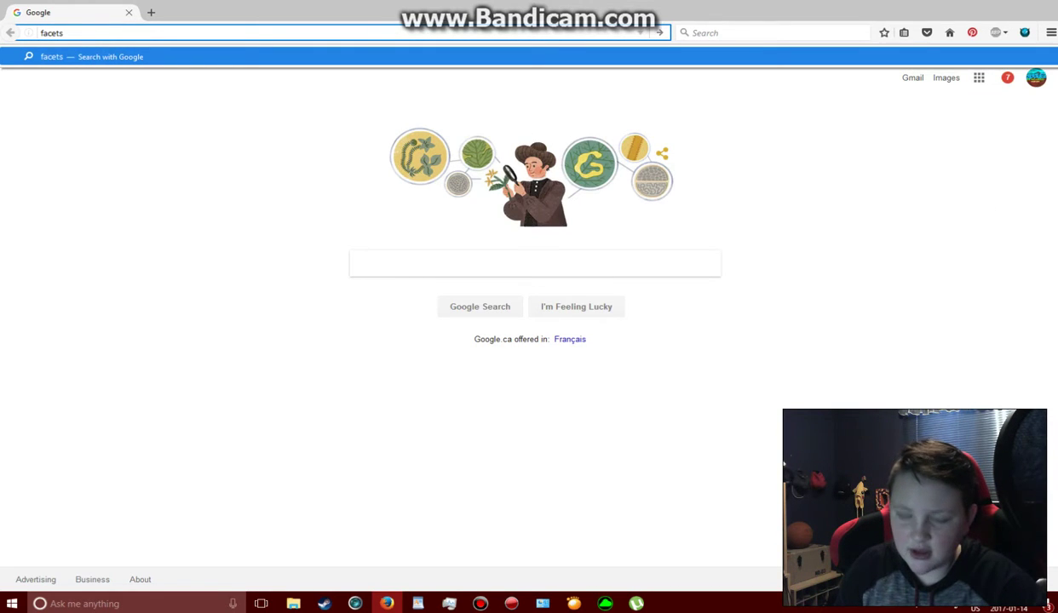
pyautogui.write('.com')
pyautogui.press('Return')
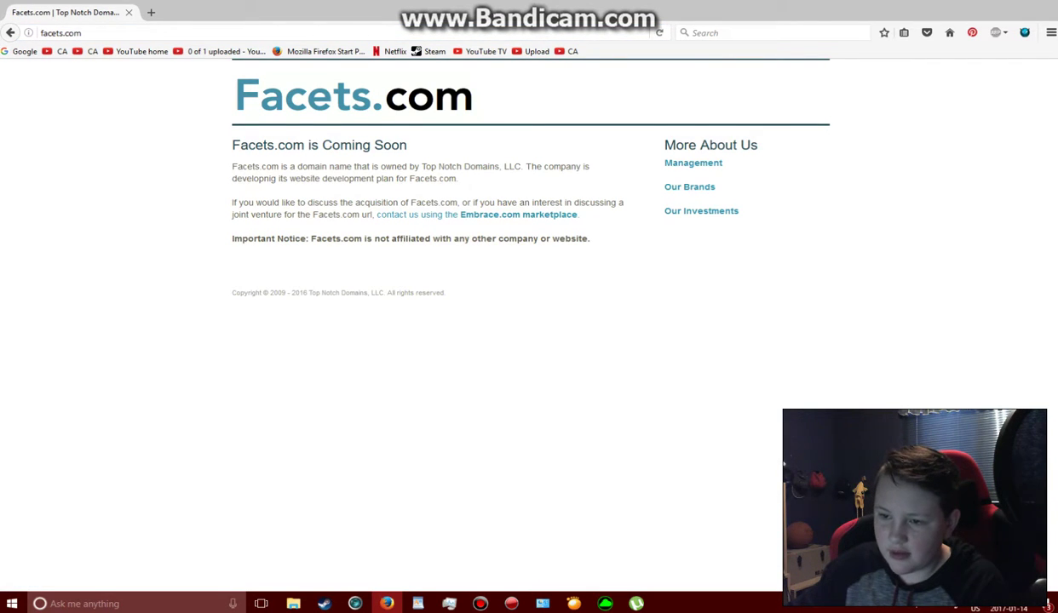
pyautogui.hotkey('ctrl', 'l')
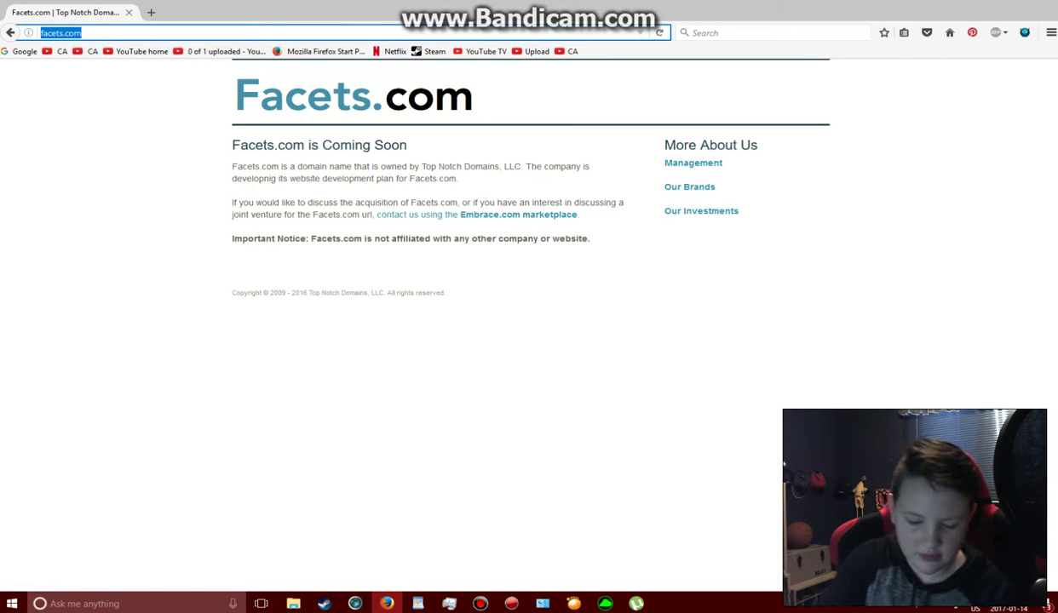
pyautogui.write('facet')
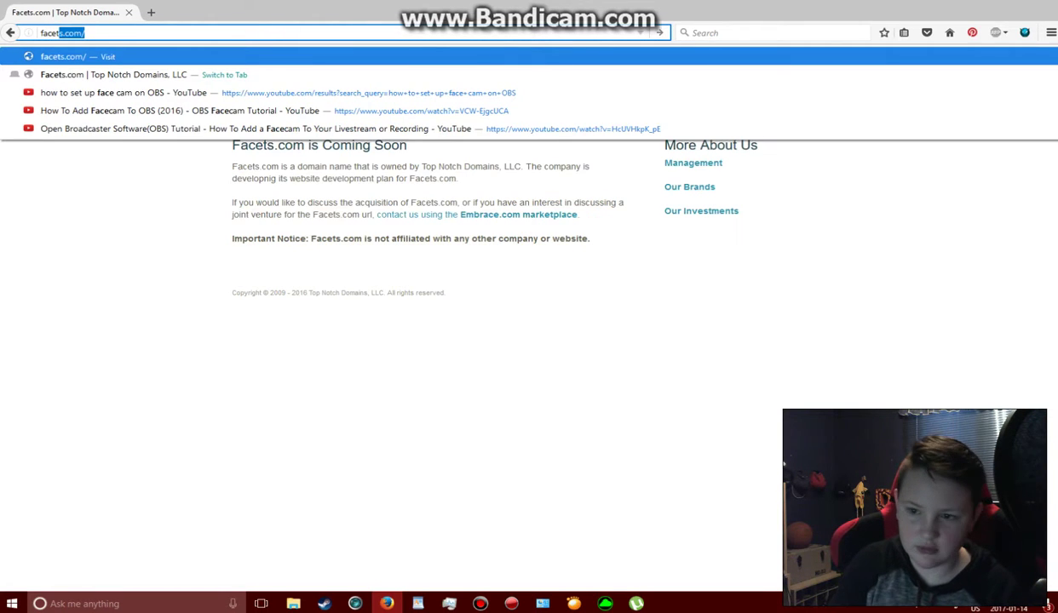
pyautogui.press('Return')
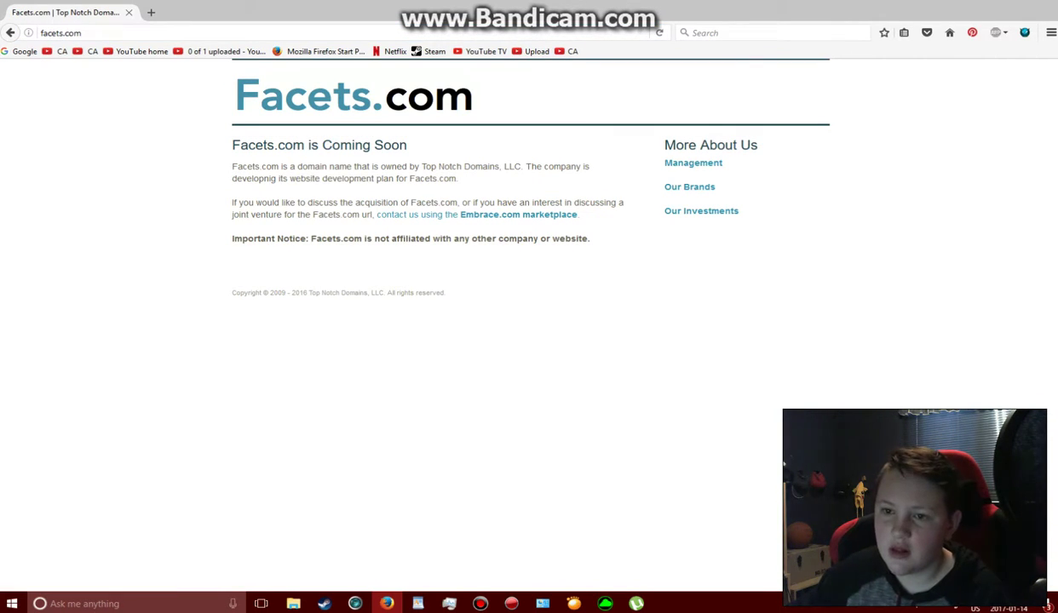
pyautogui.hotkey('ctrl', 'l')
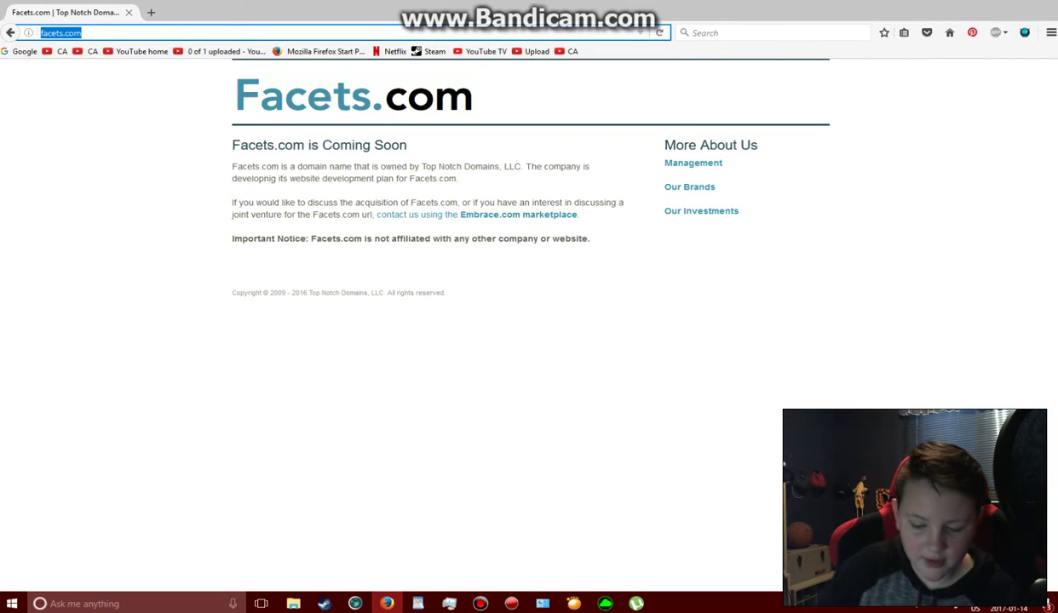
pyautogui.write('good')
pyautogui.press('Return')
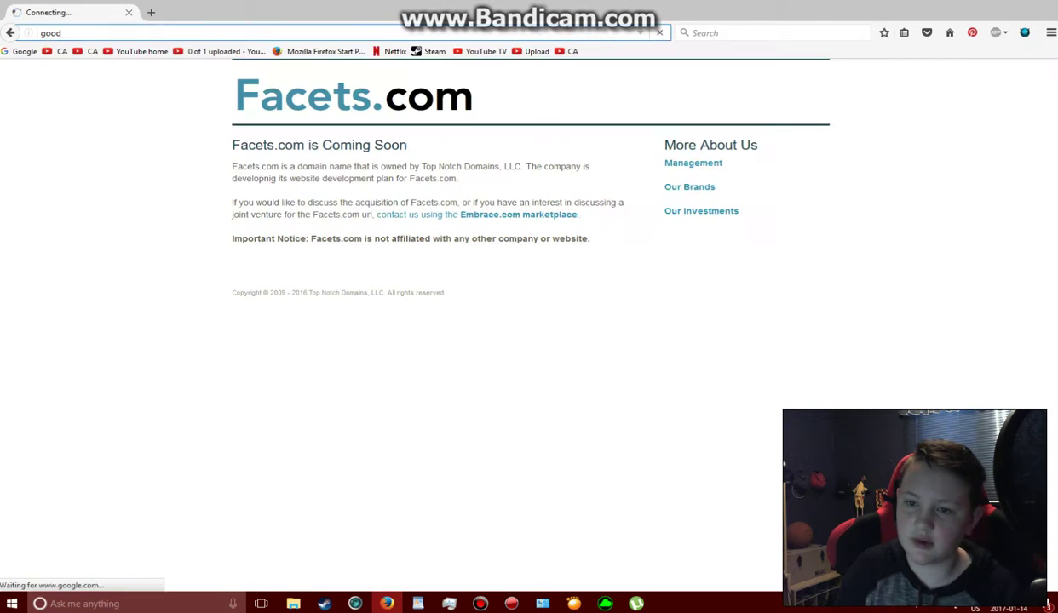
pyautogui.press('Escape')
# - Load the google.ca home page in the current browser tab
pyautogui.hotkey('ctrl', 'l')
pyautogui.write('google.ca/')
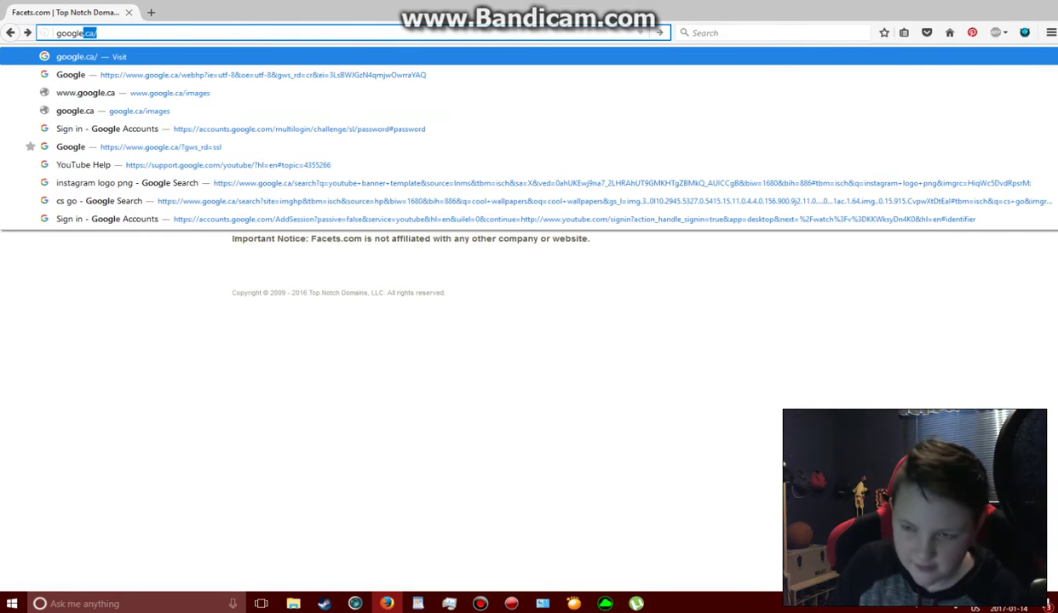
pyautogui.press('Return')
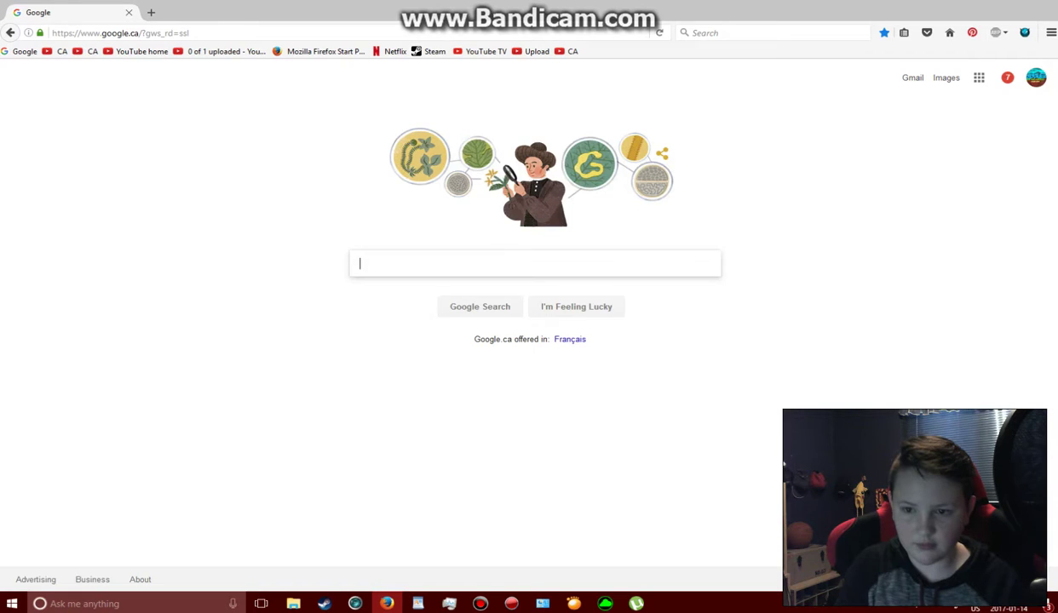
# - Search Google for facets and open the FACETS website at facets.la
pyautogui.write('face')
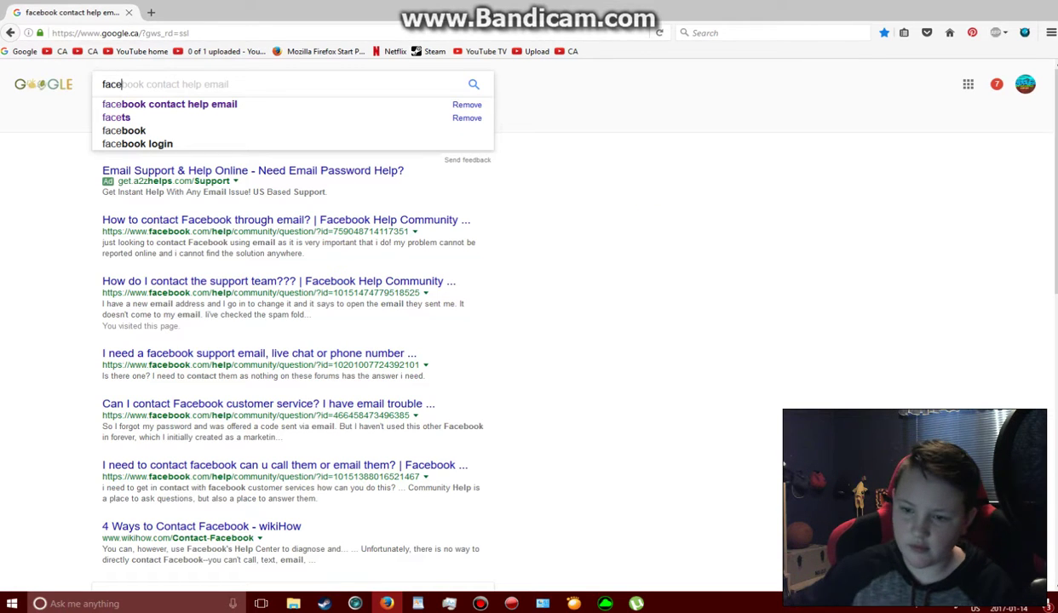
pyautogui.click(116, 117)
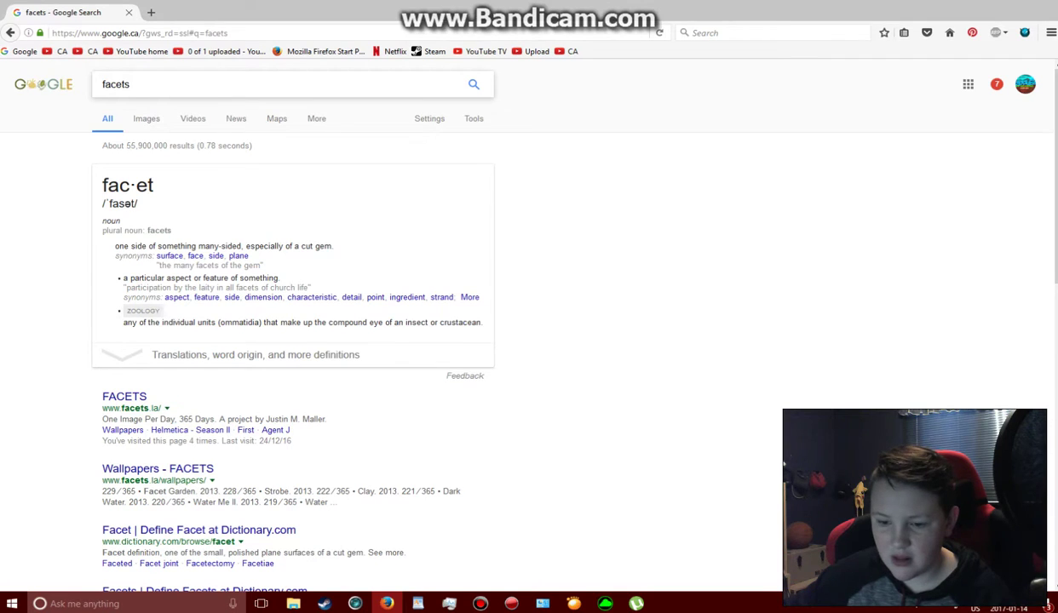
pyautogui.click(125, 397)
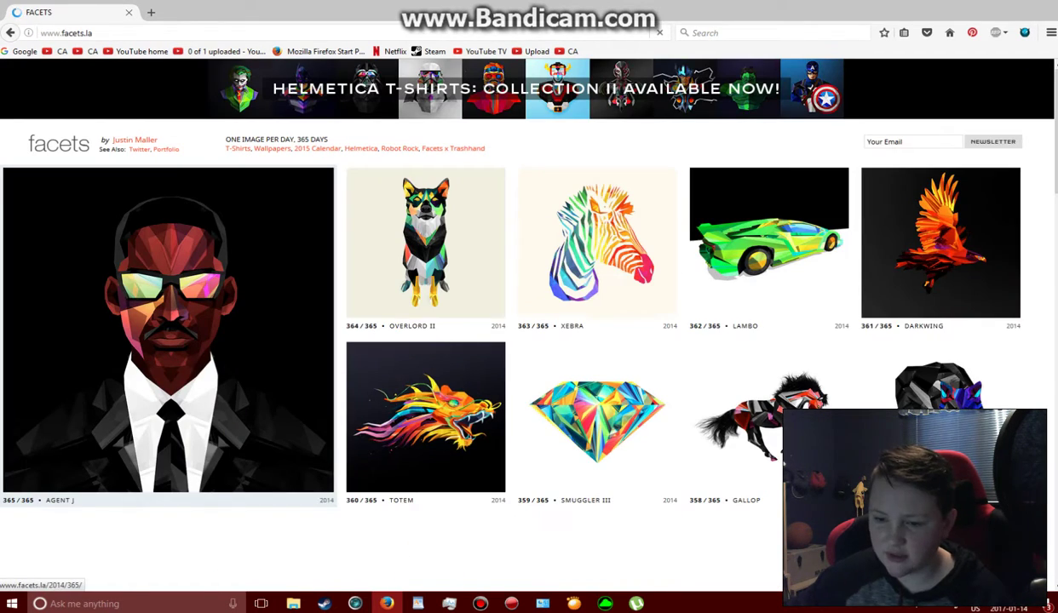
# - Look through the artworks on the first page of the FACETS gallery
pyautogui.scroll(-8, 511, 341)
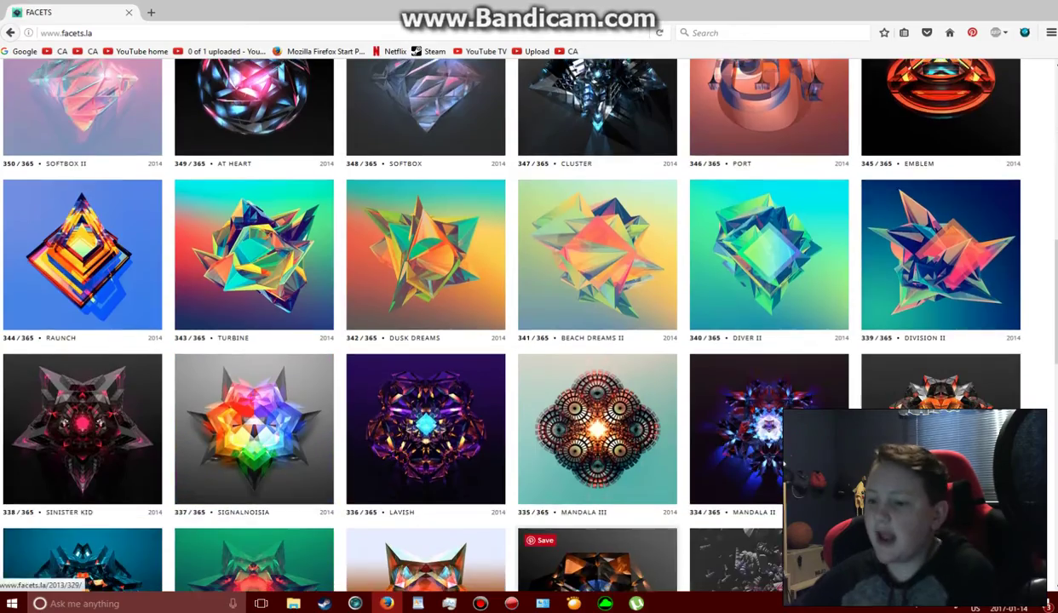
pyautogui.scroll(-10, 597, 426)
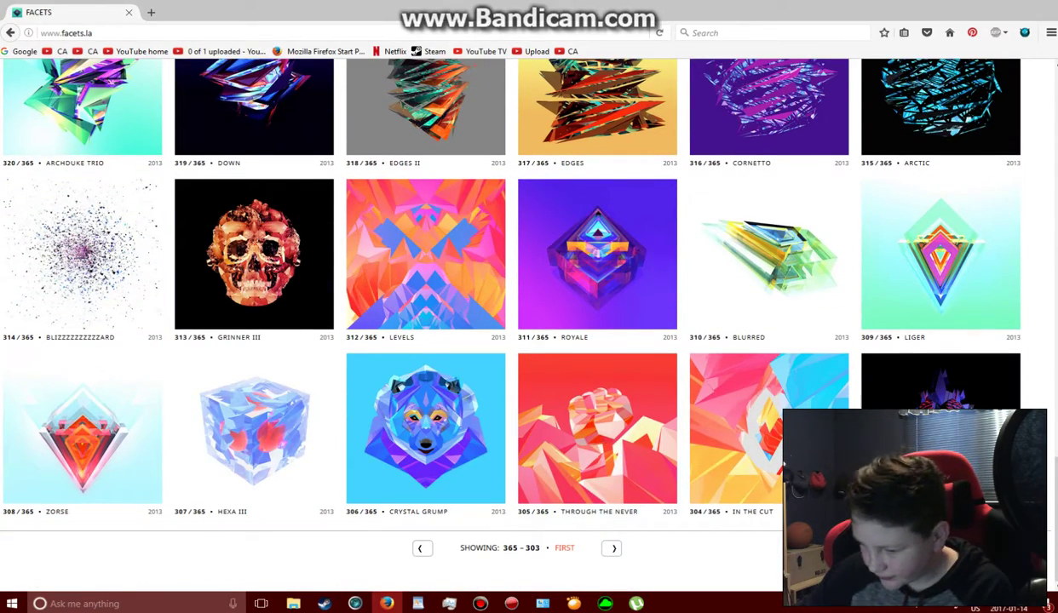
pyautogui.scroll(6, 597, 425)
pyautogui.scroll(-6, 596, 426)
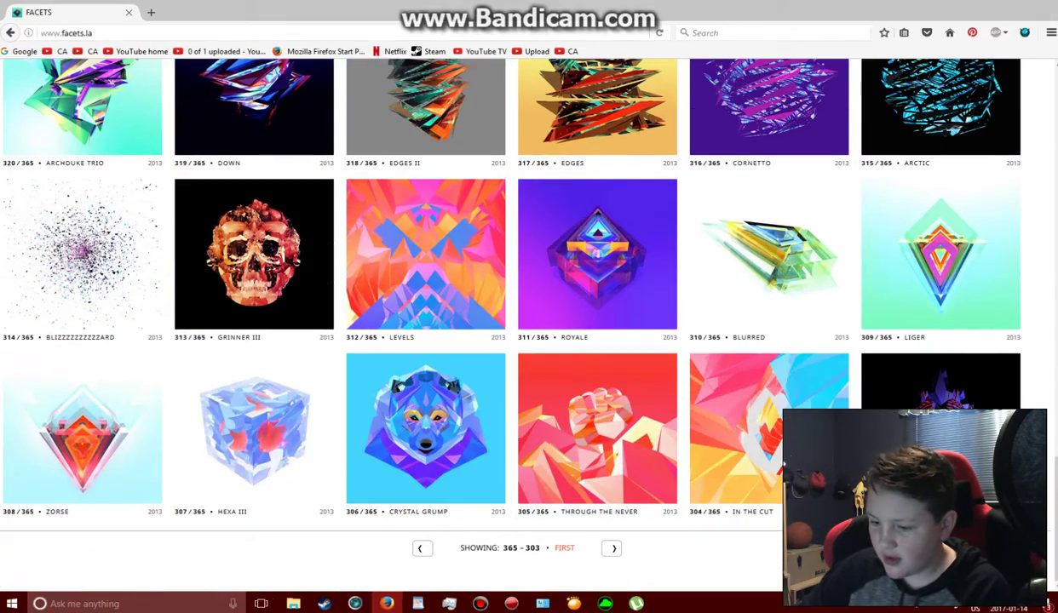
pyautogui.scroll(12, 596, 571)
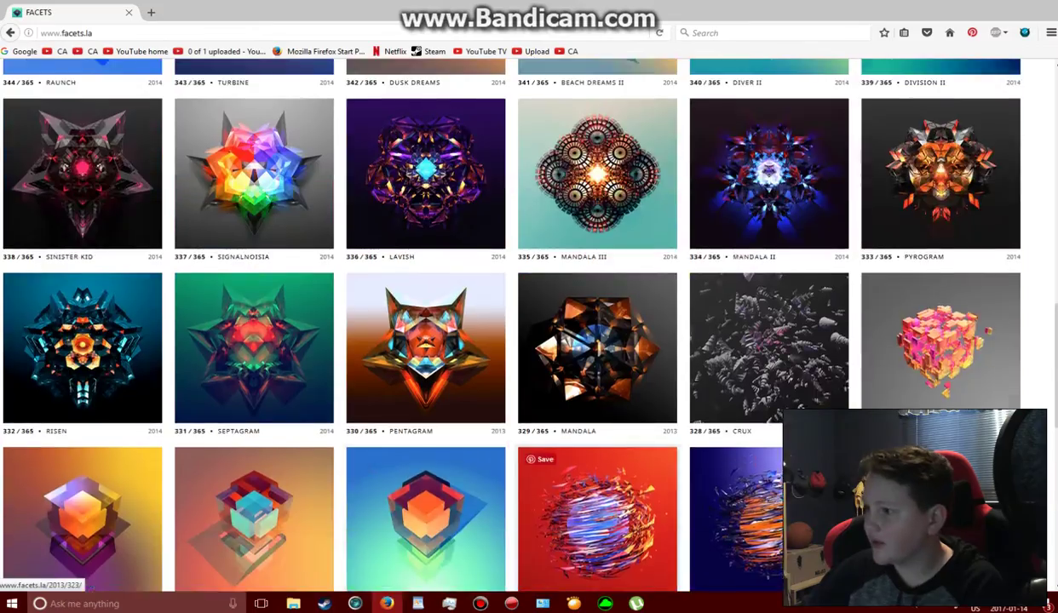
pyautogui.scroll(6, 596, 571)
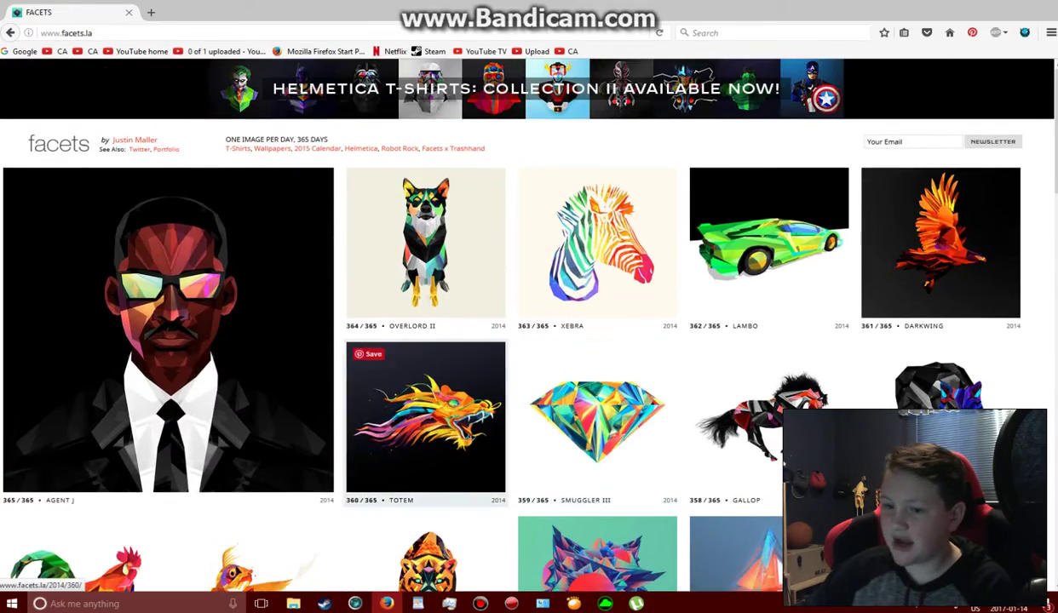
pyautogui.scroll(-7, 426, 383)
pyautogui.scroll(-12, 426, 384)
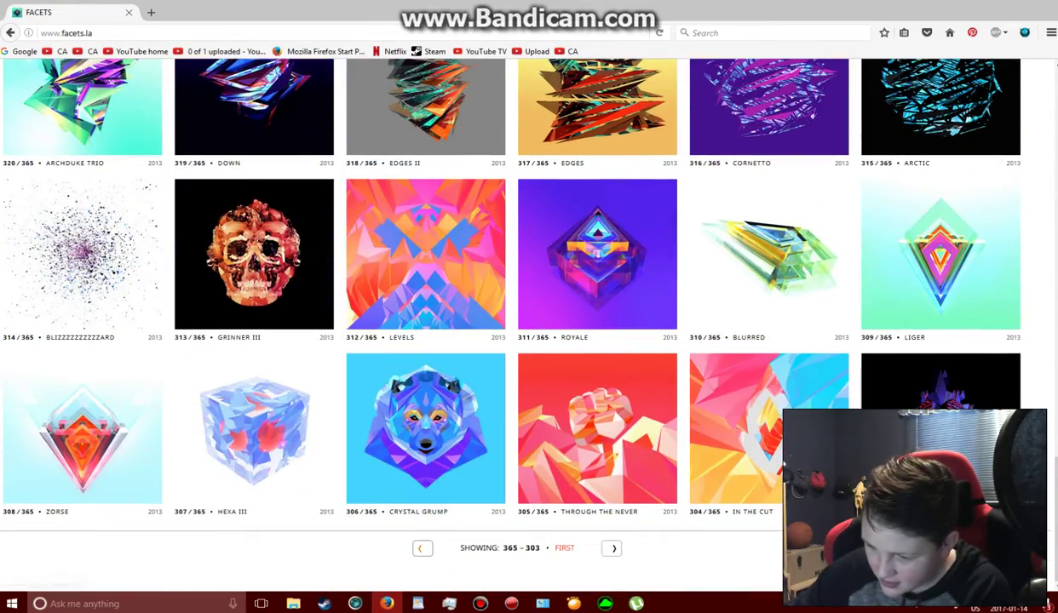
# - Try the gallery's previous page, return to the first page, and advance to the second page of artworks
pyautogui.click(423, 548)
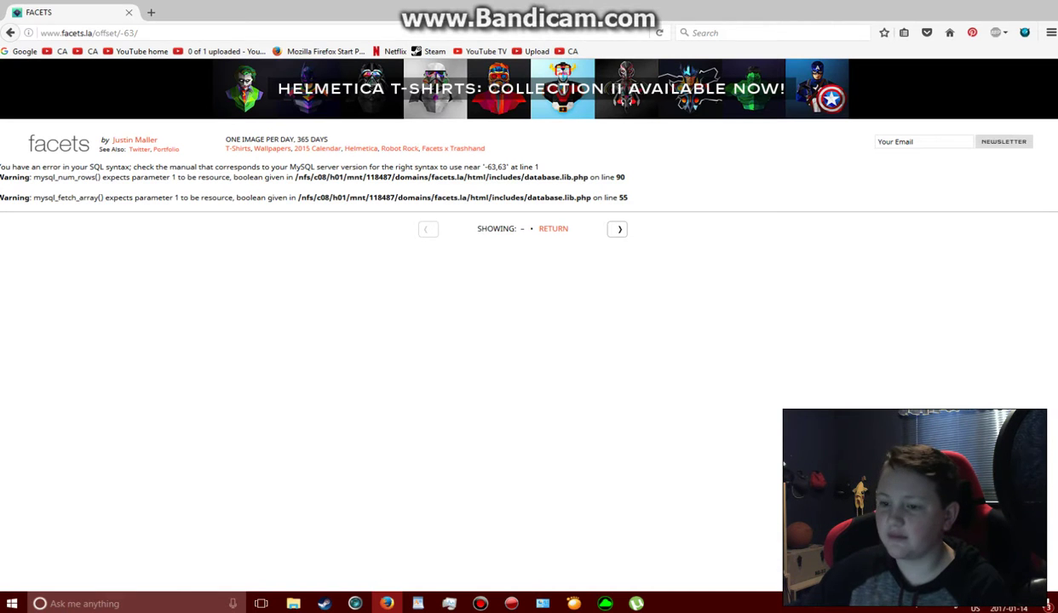
pyautogui.click(619, 228)
pyautogui.scroll(-16, 596, 417)
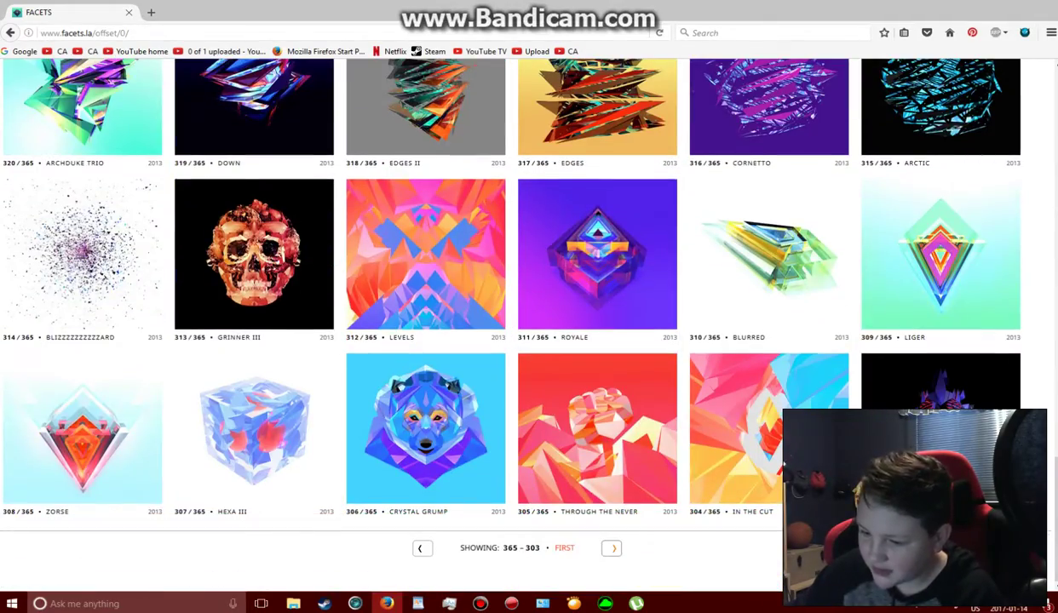
pyautogui.click(614, 547)
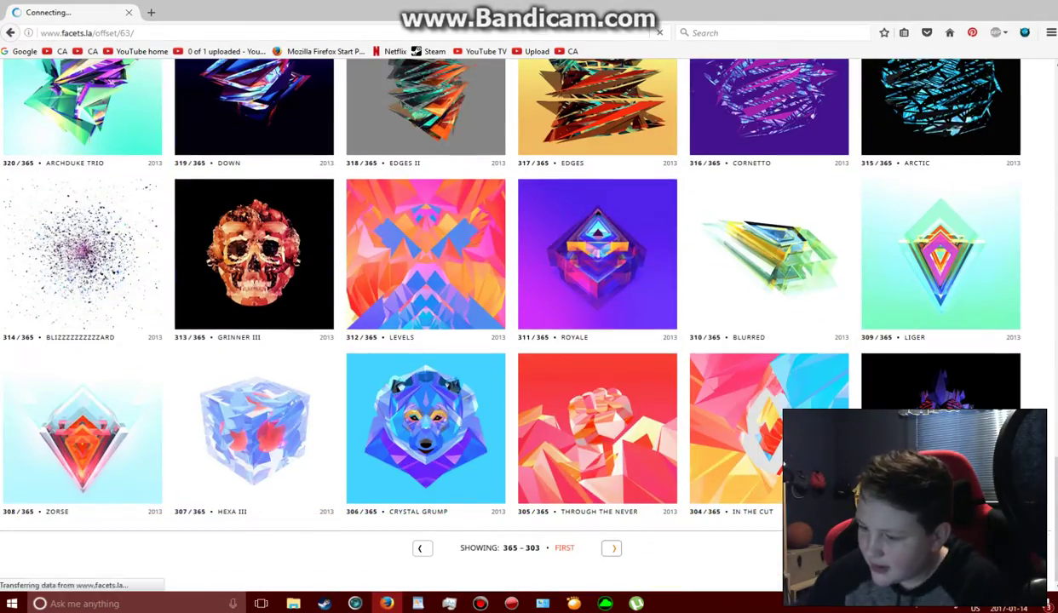
# - Browse the second page of artworks and open the Terra Orba artwork with its wallpaper download option
pyautogui.scroll(-5, 426, 358)
pyautogui.scroll(-12, 426, 357)
pyautogui.scroll(-2, 425, 375)
pyautogui.scroll(4, 596, 443)
pyautogui.scroll(7, 596, 443)
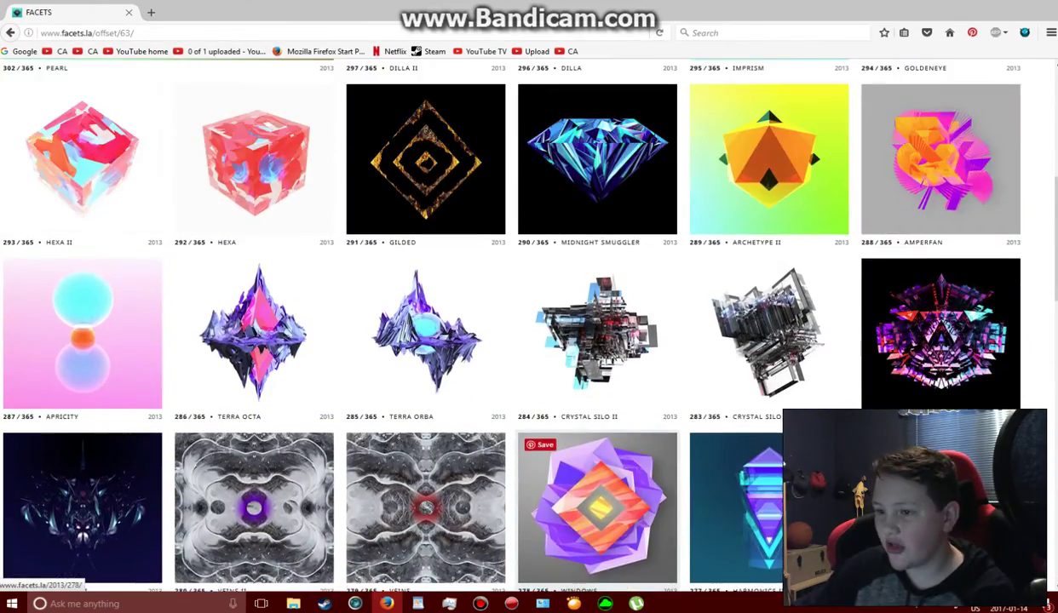
pyautogui.scroll(1, 597, 511)
pyautogui.click(426, 443)
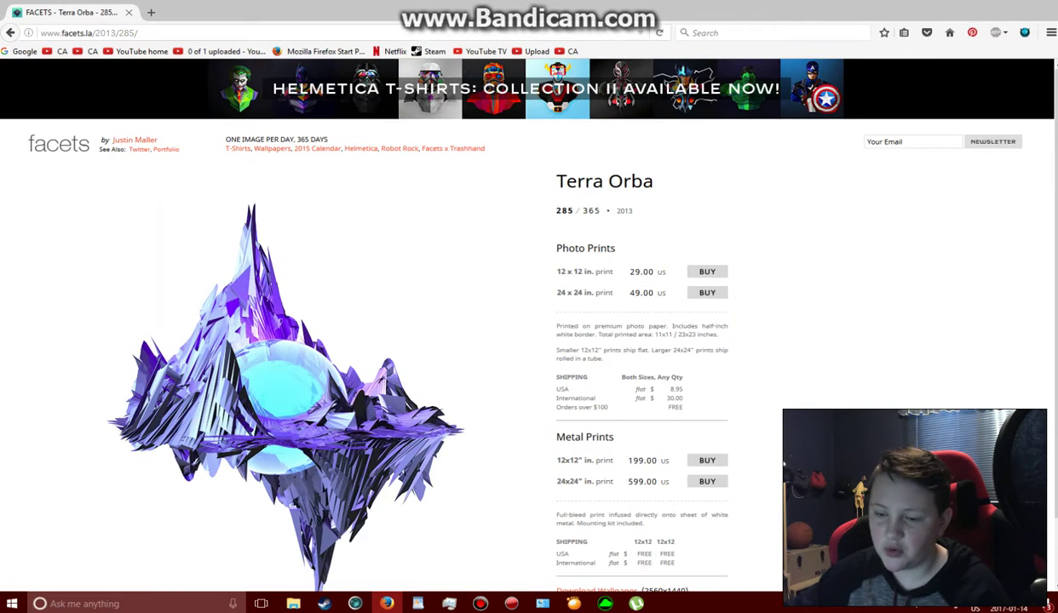
pyautogui.scroll(-2, 281, 341)
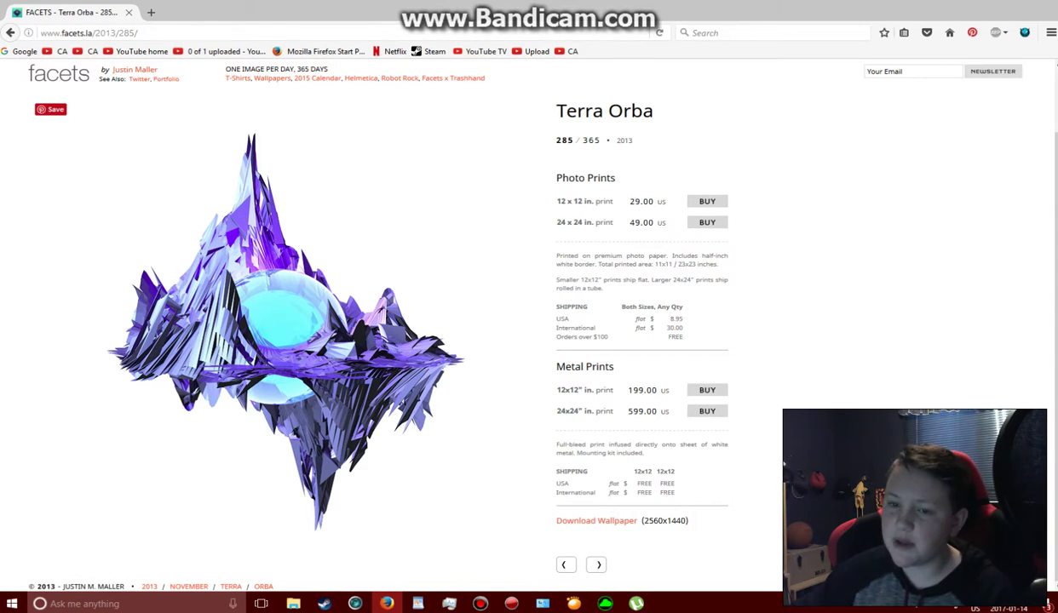
# - Set the Terra Orba image as the desktop background with the Fill position
pyautogui.rightClick(271, 323)
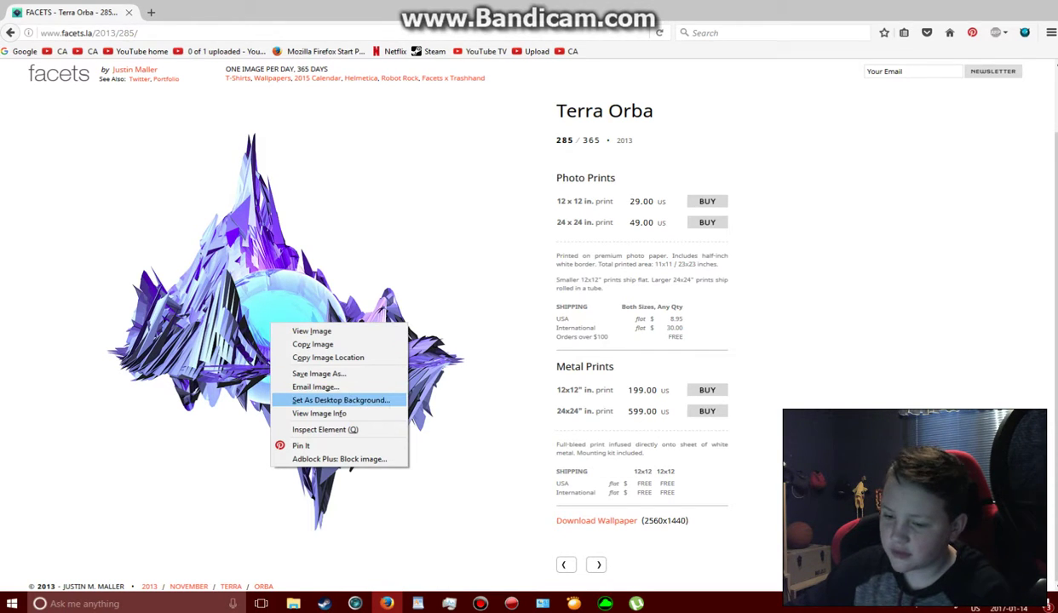
pyautogui.press('Return')
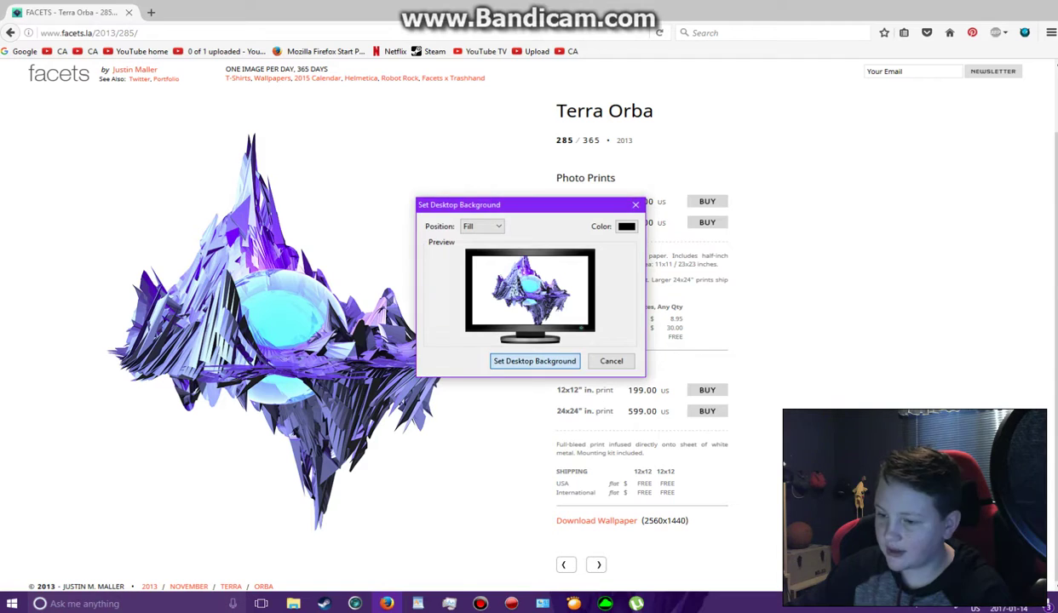
pyautogui.press('Return')
# - Reopen the background settings for the Terra Orba image, check the position options, keep Fill, and briefly uncover the desktop behind the browser
pyautogui.rightClick(303, 336)
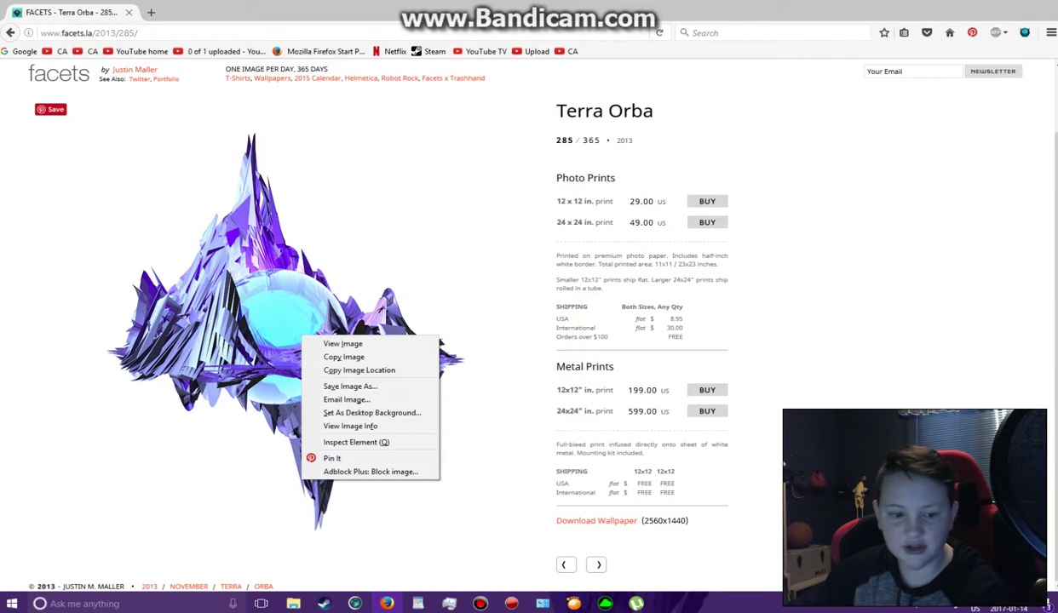
pyautogui.press('Down')
pyautogui.press('Down')
pyautogui.press('Down')
pyautogui.press('Down')
pyautogui.press('Down')
pyautogui.press('Down')
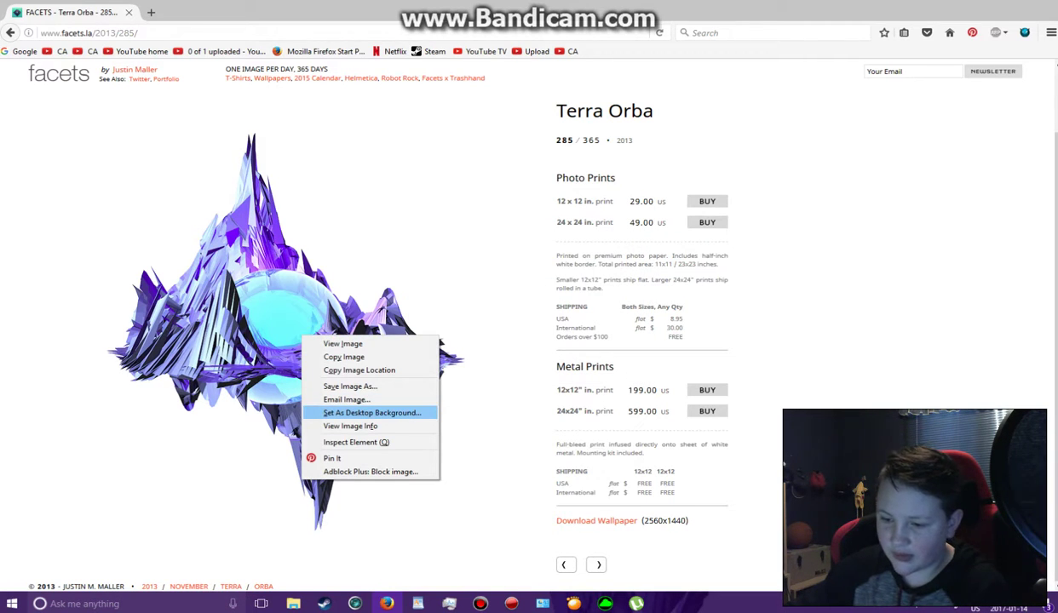
pyautogui.press('Return')
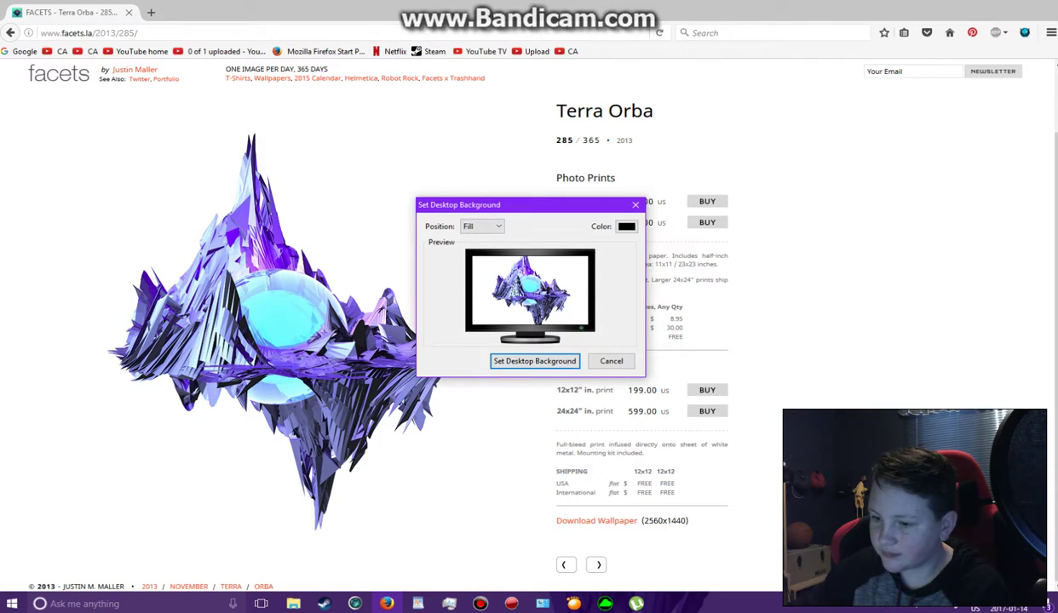
pyautogui.click(483, 227)
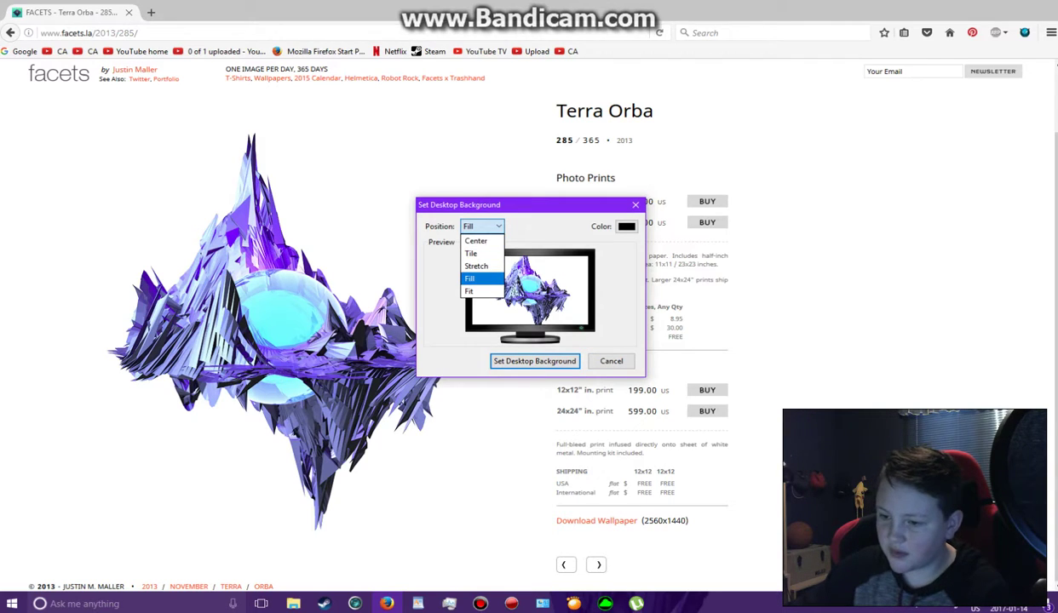
pyautogui.press('Return')
pyautogui.press('Return')
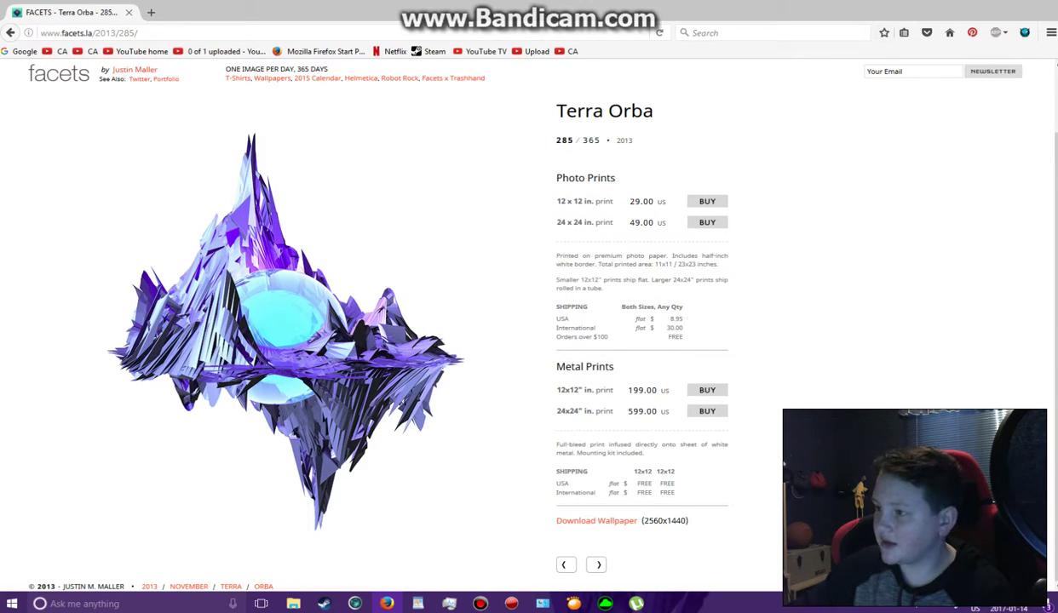
pyautogui.moveTo(954, 12); pyautogui.dragTo(923, 23)
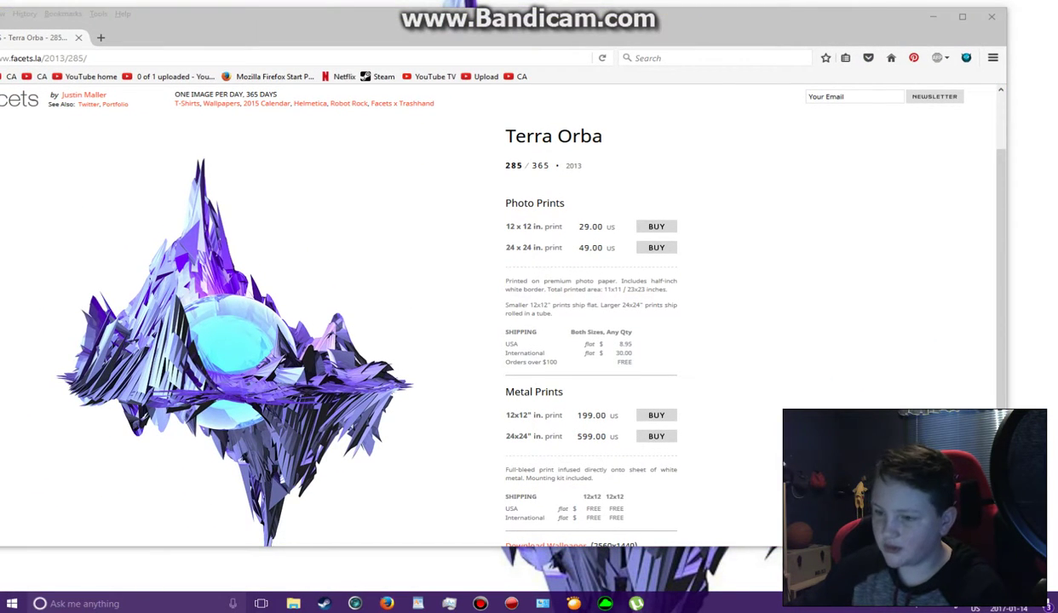
pyautogui.click(962, 17)
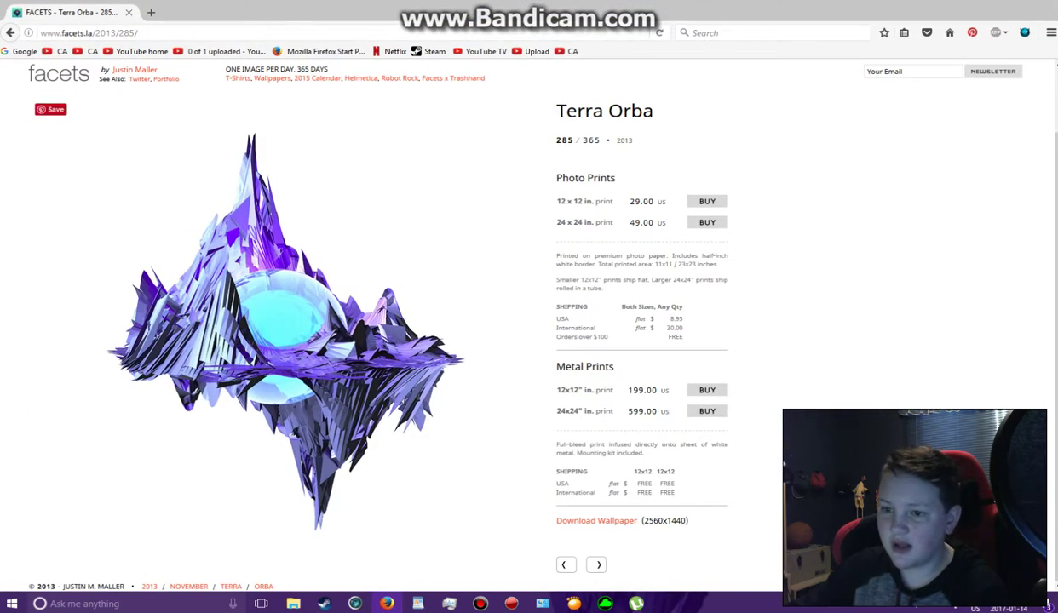
# - Return to the second gallery page and open the Vice artwork near its end
pyautogui.click(10, 33)
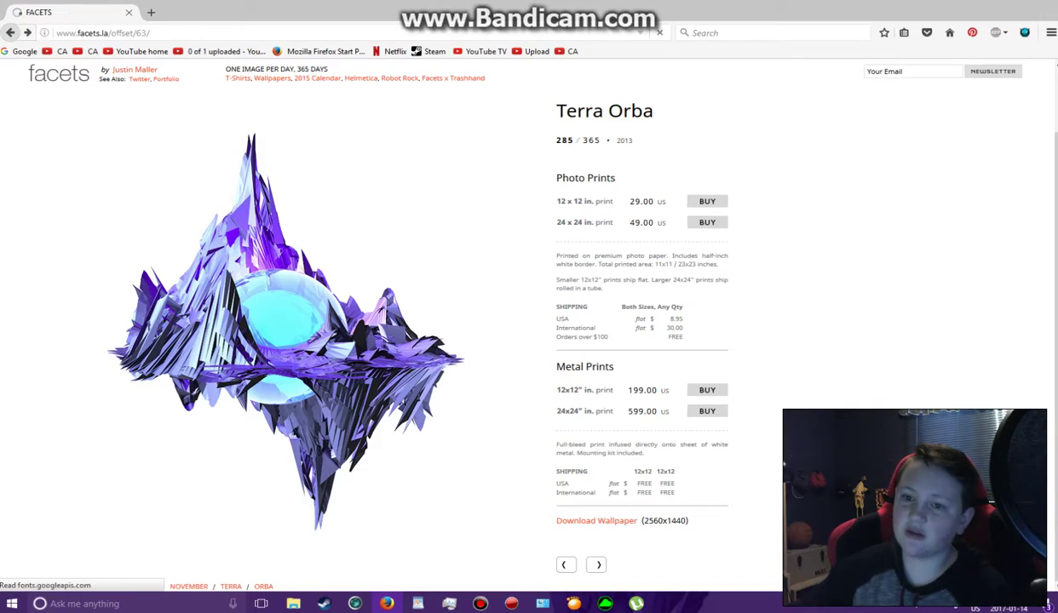
pyautogui.scroll(-10, 596, 315)
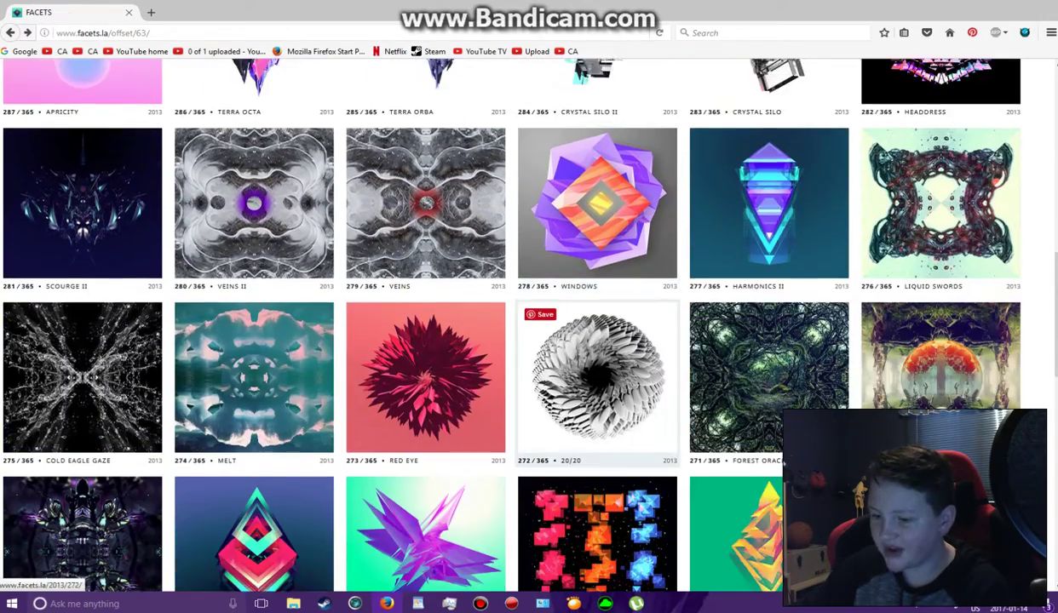
pyautogui.scroll(-4, 596, 315)
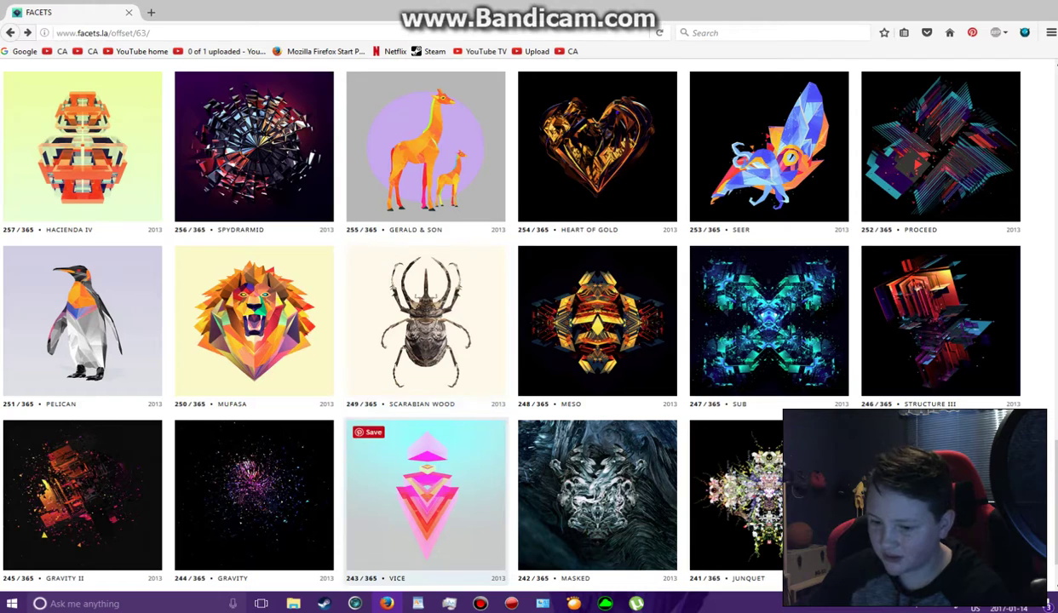
pyautogui.scroll(-2, 426, 495)
pyautogui.click(426, 426)
pyautogui.scroll(-1, 425, 417)
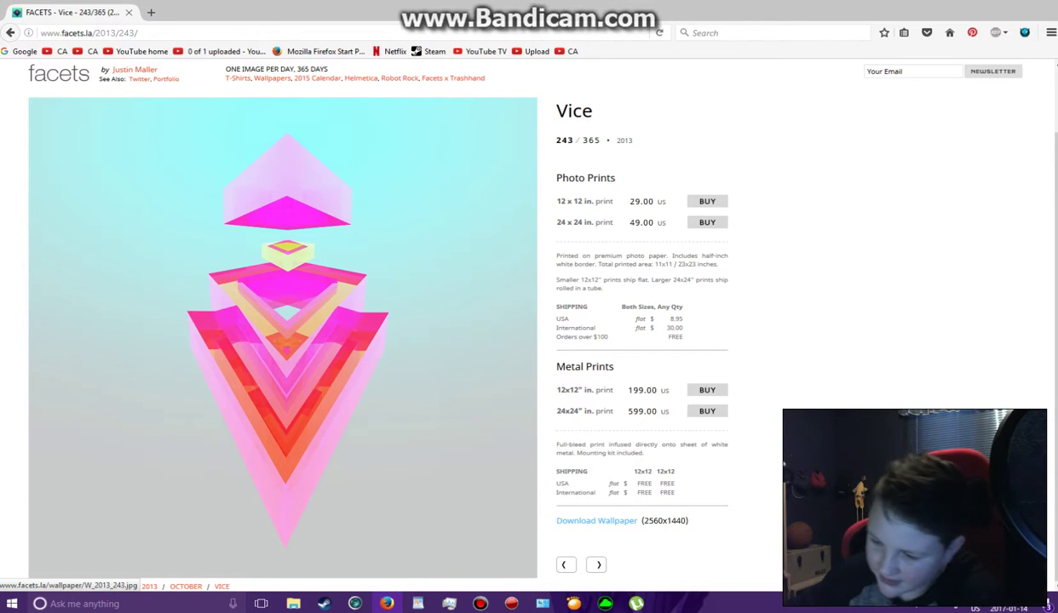
# - Open the 2560x1440 wallpaper of Vice and save it as W_2013_243 in the Downloads folder
pyautogui.click(596, 520)
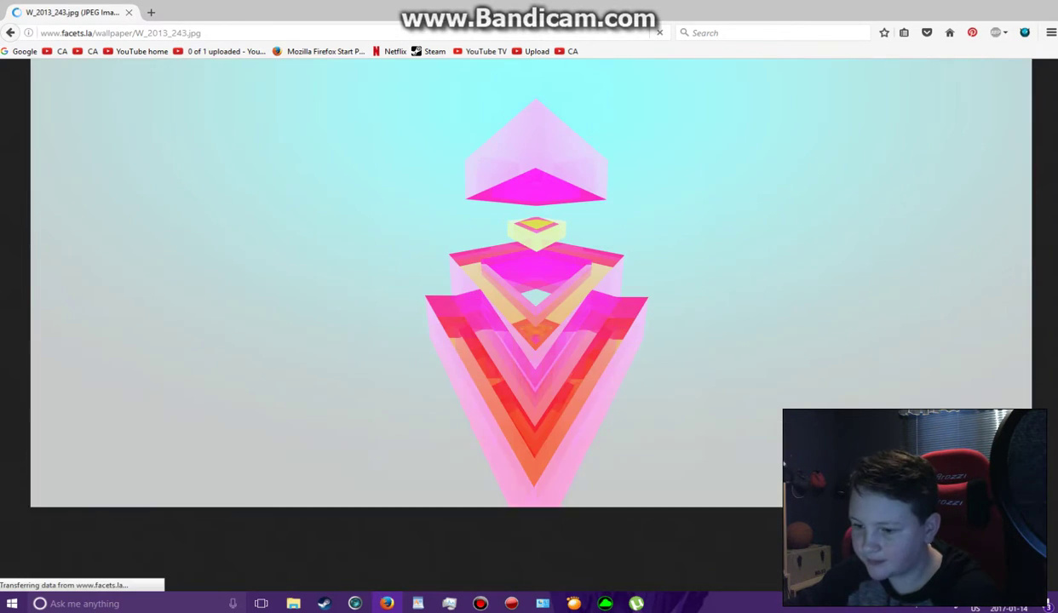
pyautogui.rightClick(540, 323)
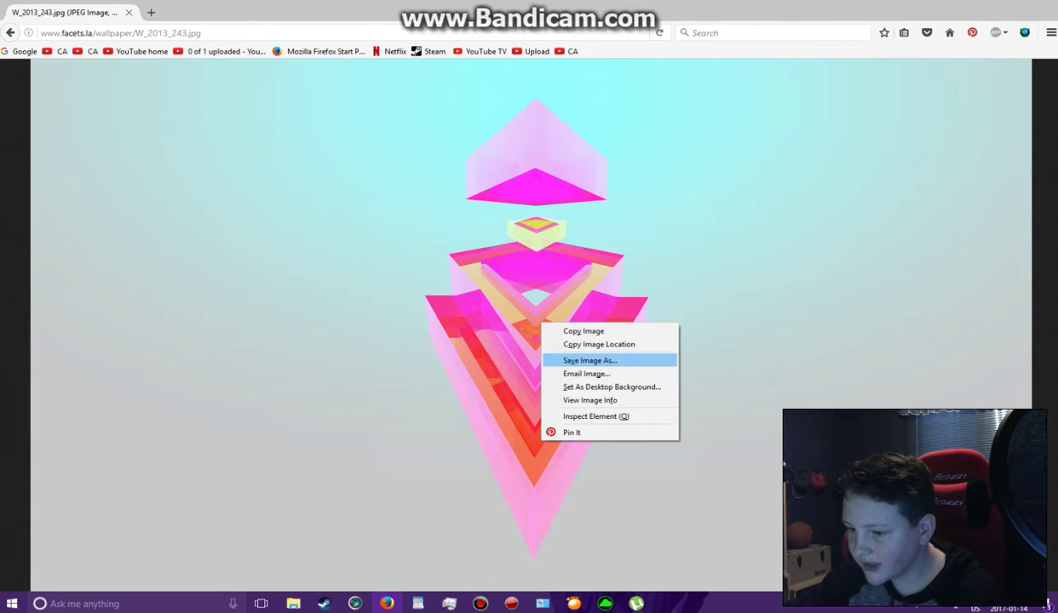
pyautogui.click(590, 361)
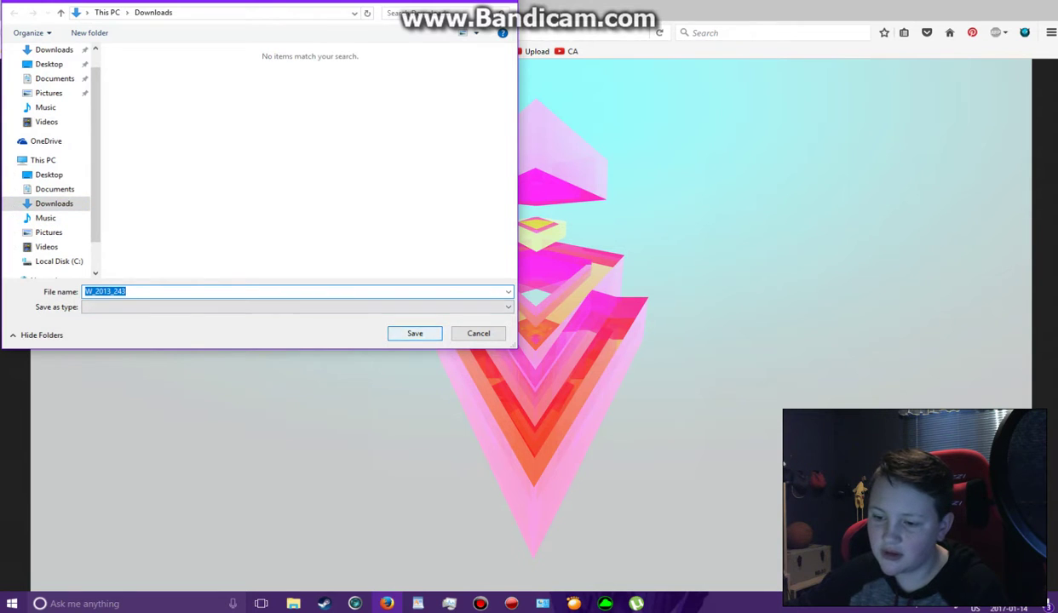
pyautogui.press('Return')
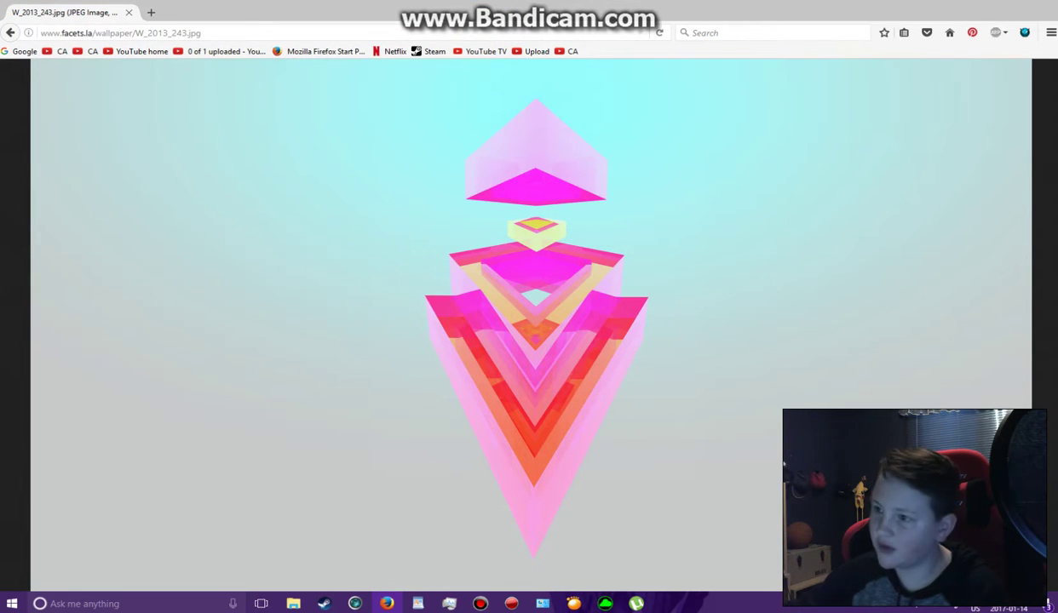
# - Minimize the browser to show the desktop and open Windows Settings
pyautogui.press('F11')
pyautogui.click(954, 35)
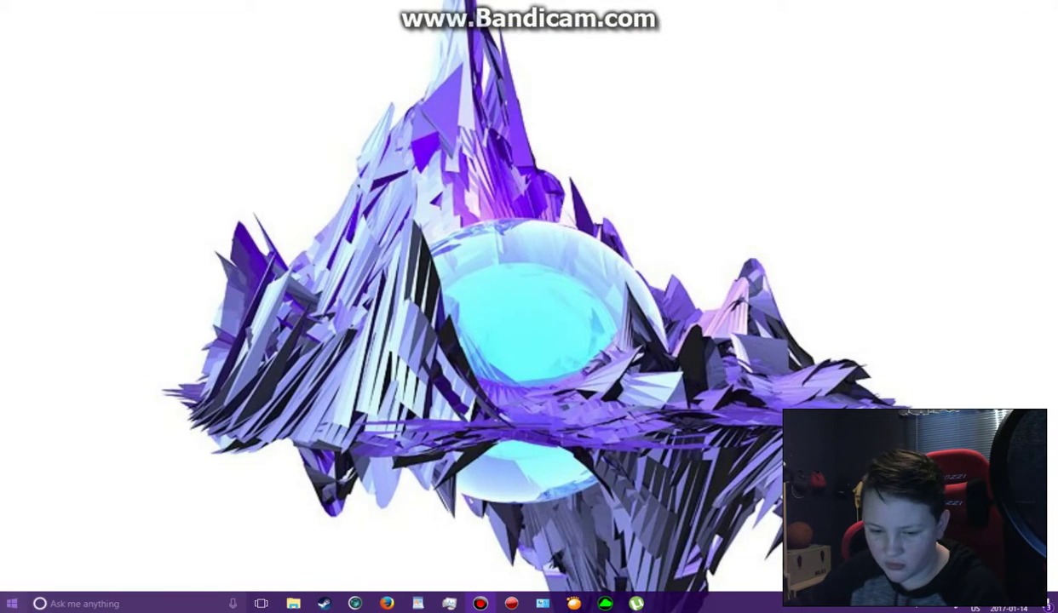
pyautogui.click(12, 603)
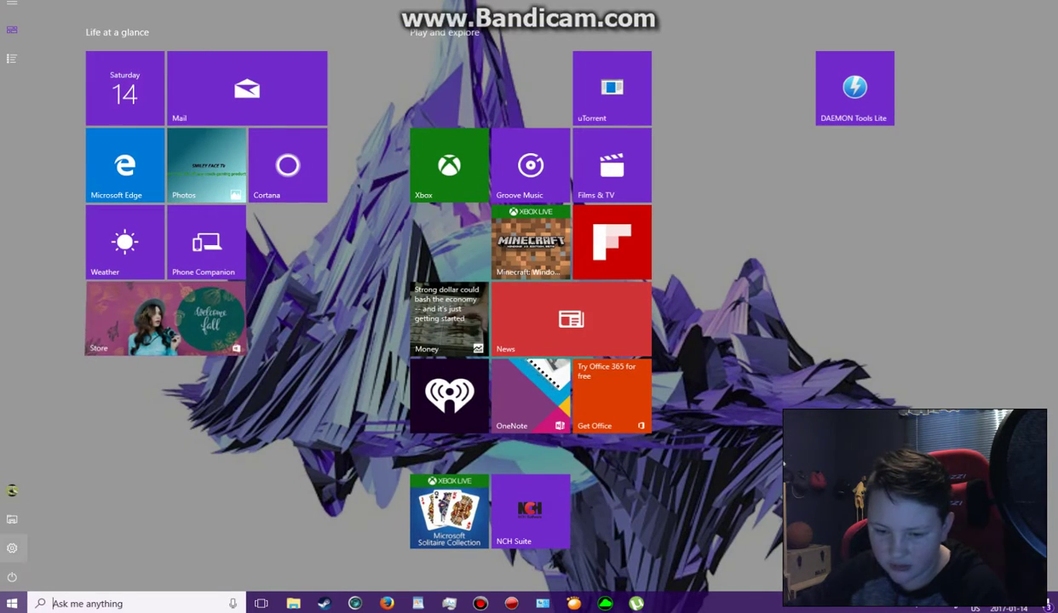
pyautogui.click(12, 548)
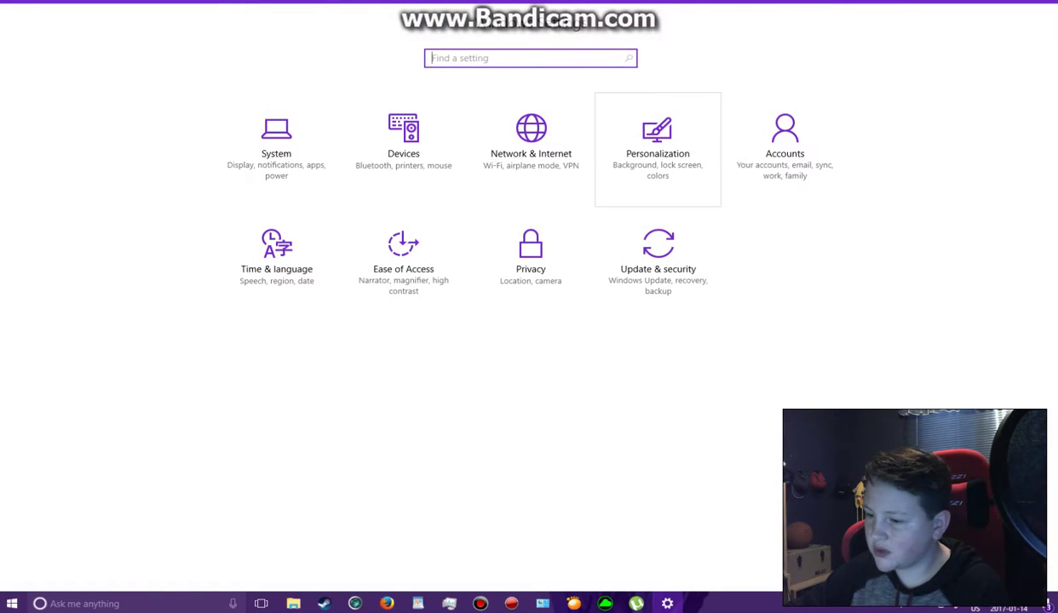
# - Open the personalization settings and set the Vice wallpaper W_2013_243 from the Downloads folder as the desktop background picture
pyautogui.click(657, 145)
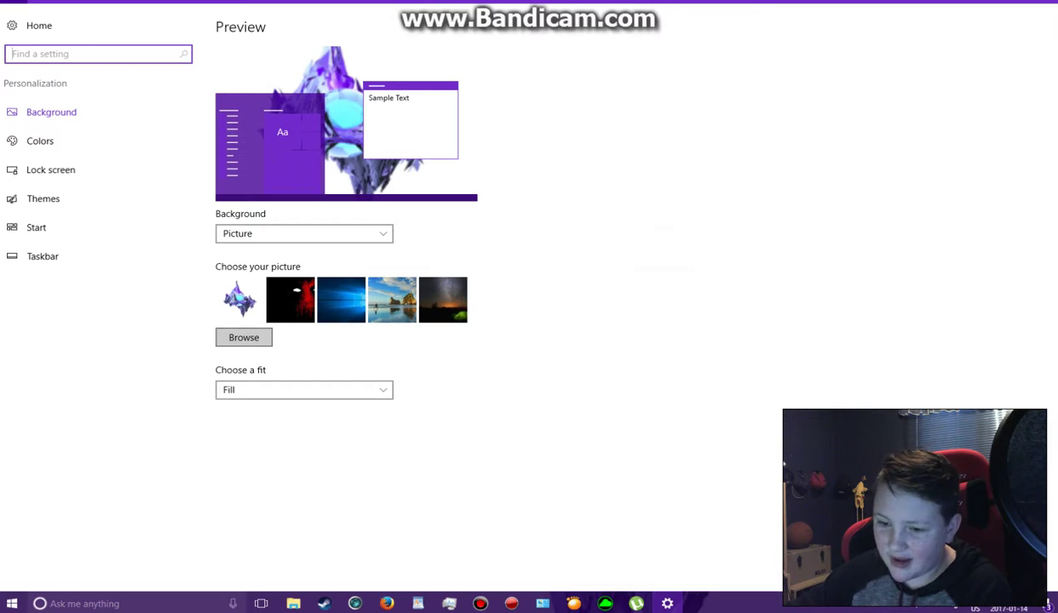
pyautogui.click(244, 338)
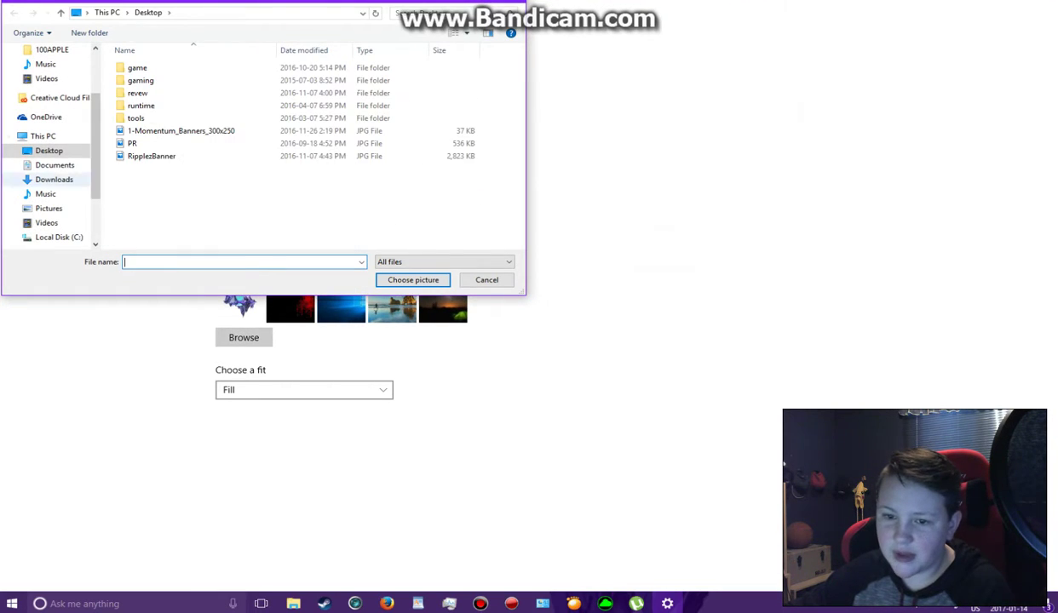
pyautogui.click(53, 180)
pyautogui.doubleClick(145, 89)
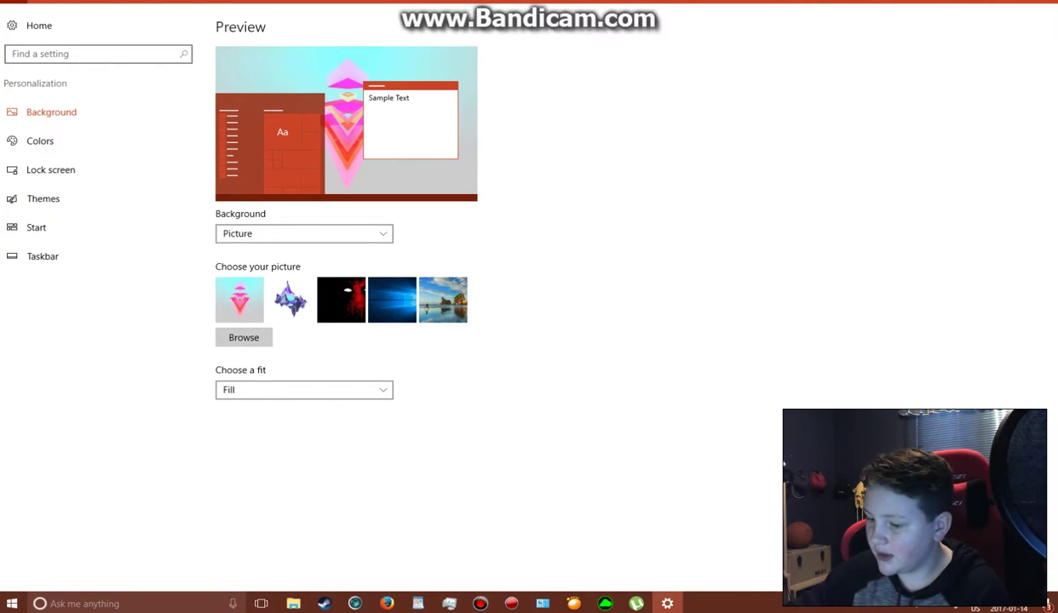
# - Clear Settings away to view the new wallpaper on the desktop and unhide the desktop icon fences
pyautogui.click(667, 603)
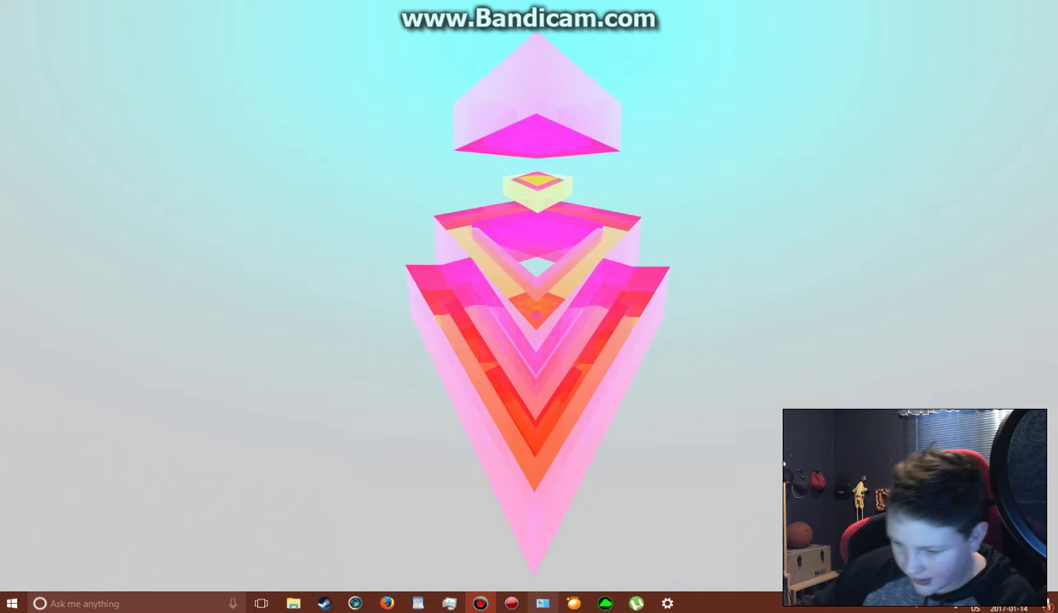
pyautogui.moveTo(666, 603)
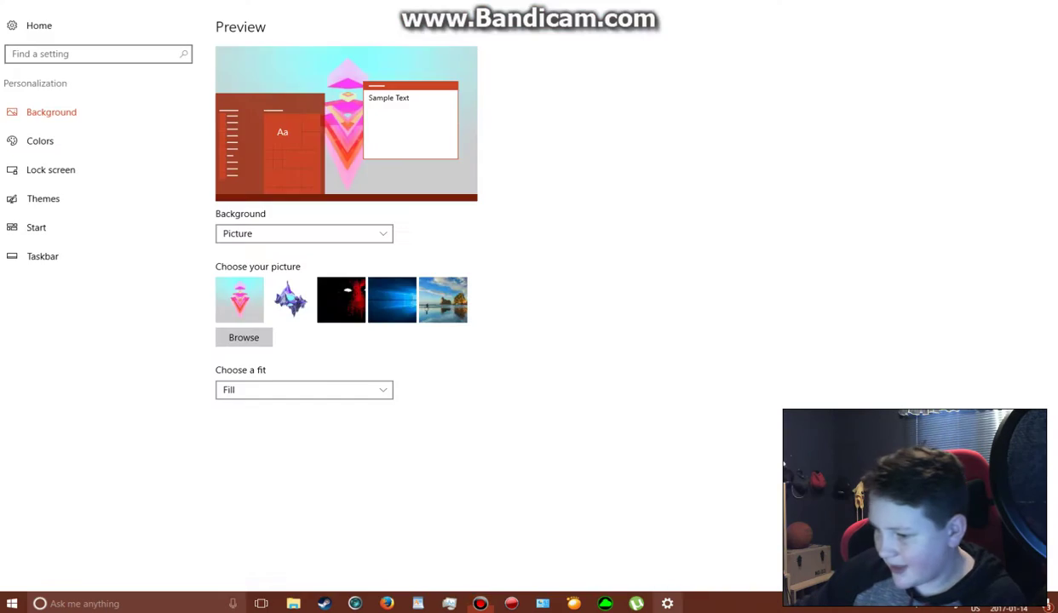
pyautogui.click(723, 504)
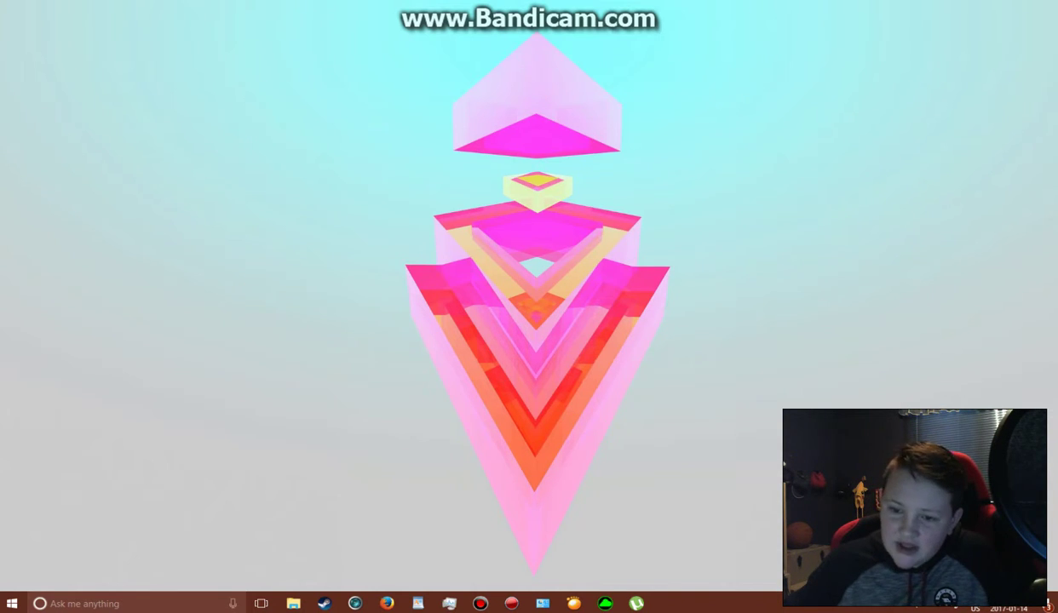
pyautogui.doubleClick(903, 494)
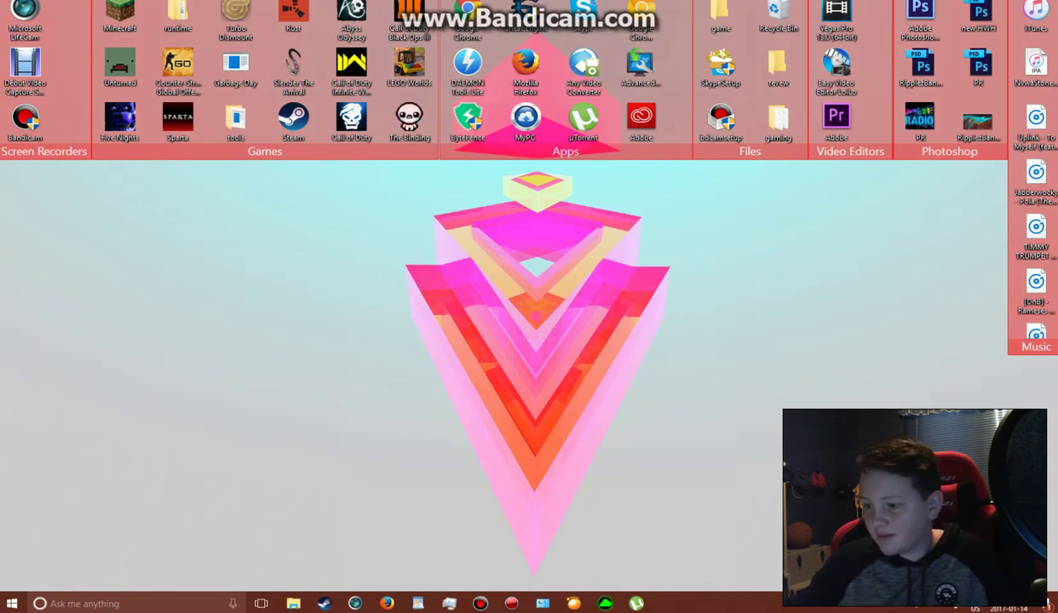